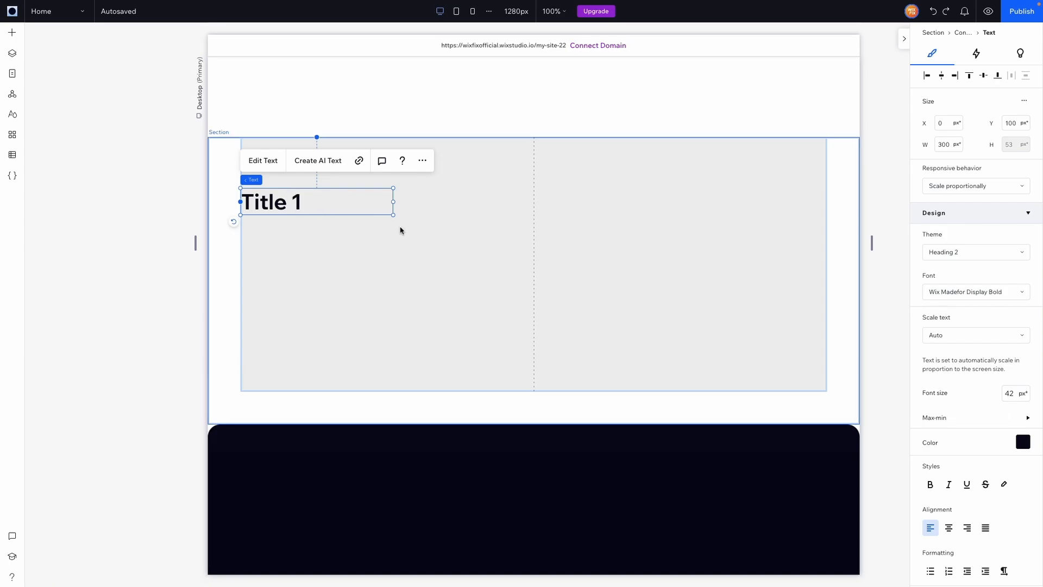
Step: Switch the Title 1 text to sizing with minimum and maximum limits and set its width to 100%
left_click(399, 231)
left_click(320, 198)
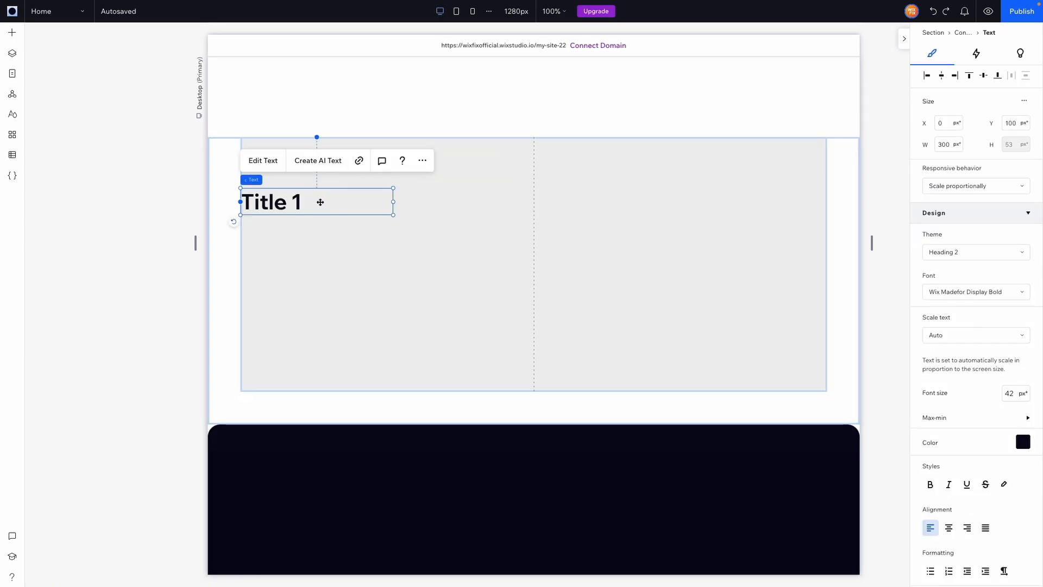
left_click(1024, 100)
left_click(999, 107)
left_click(1035, 115)
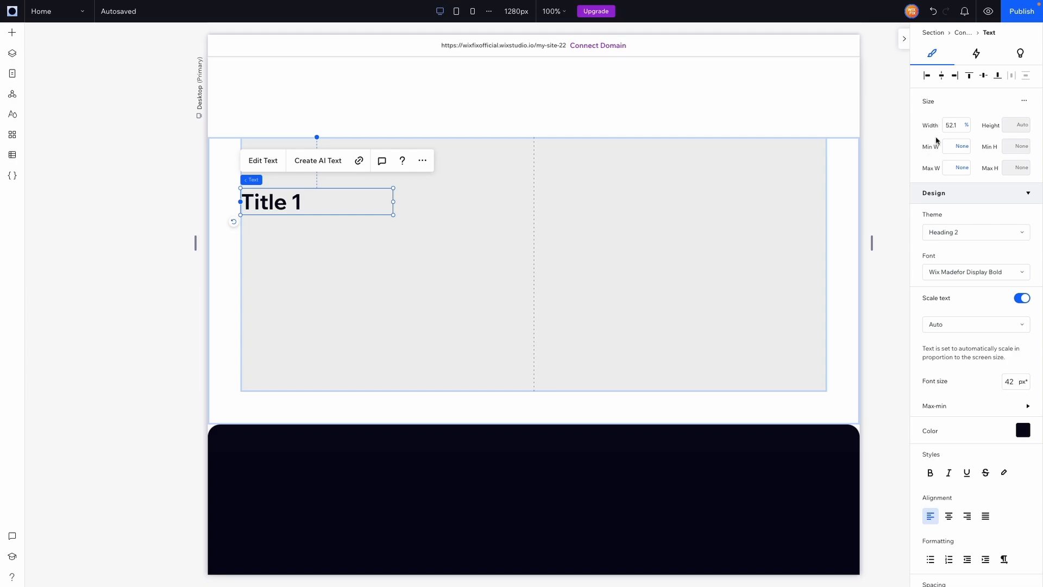
left_click(958, 126)
type("100")
key("Return")
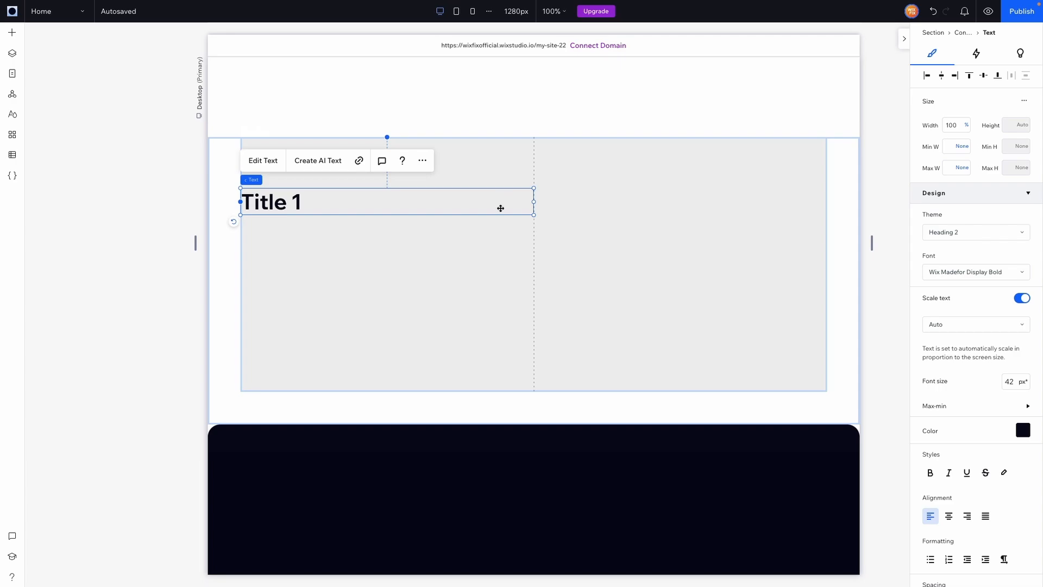
Step: Try sizing the container's first column by Min content, and undo it
left_click(480, 238)
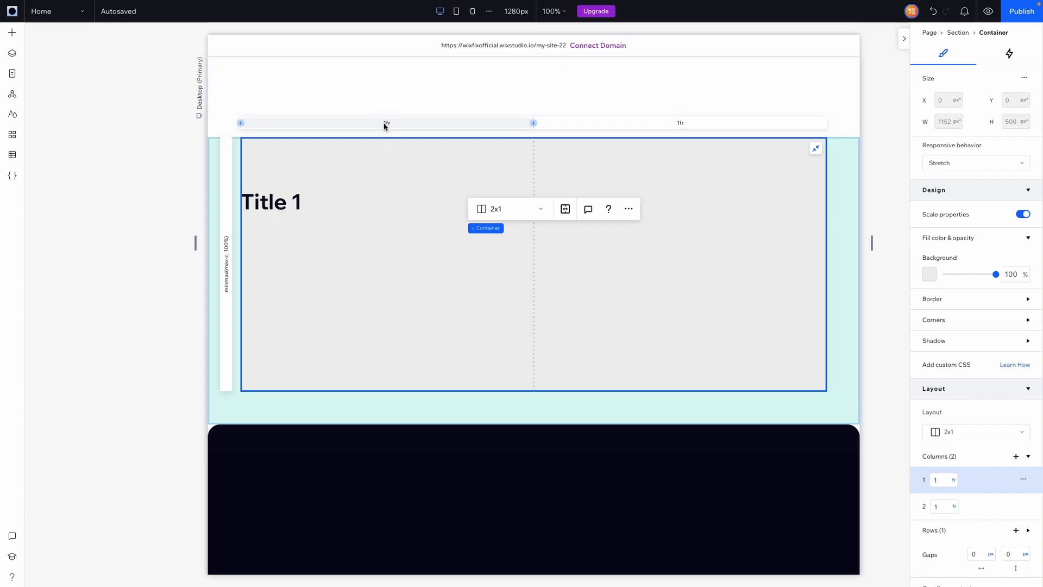
left_click(954, 482)
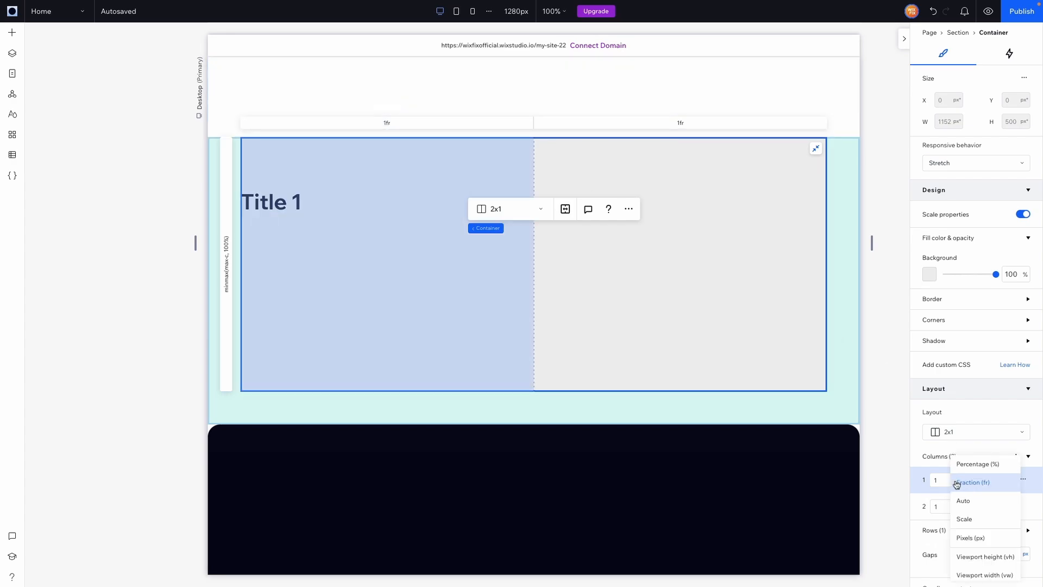
scroll(991, 552, "down", 2)
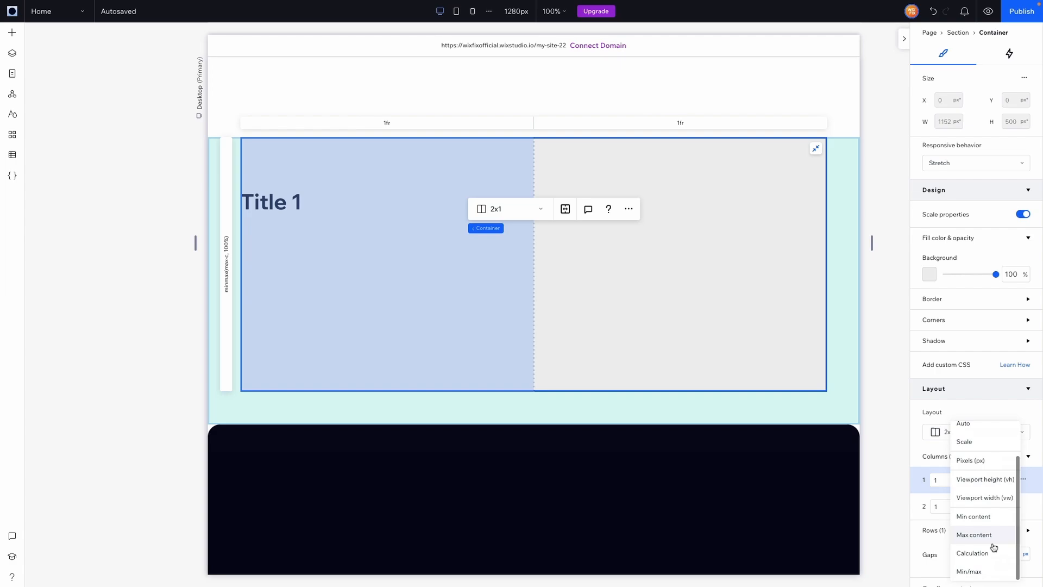
left_click(980, 519)
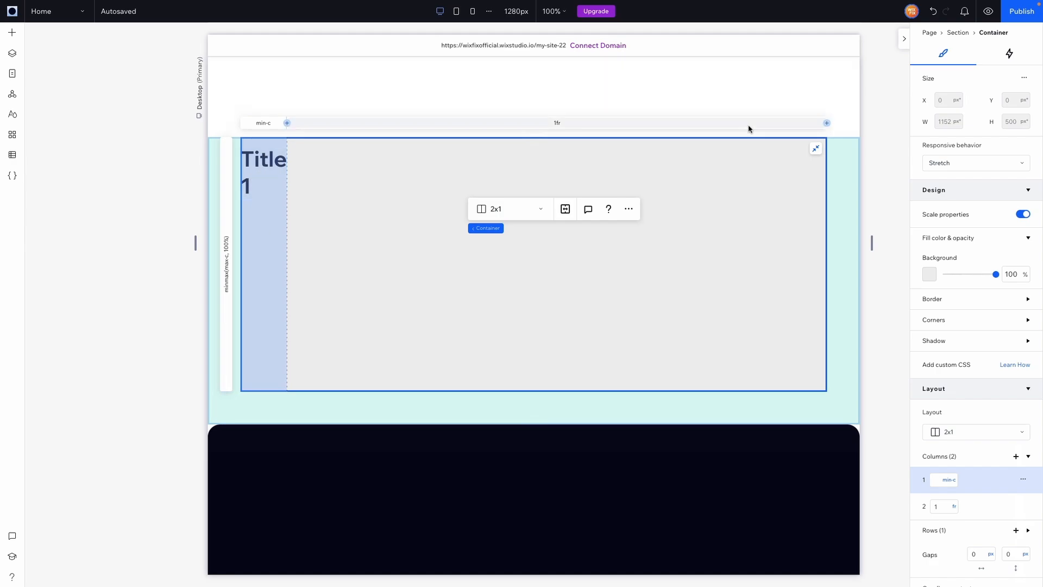
left_click(935, 14)
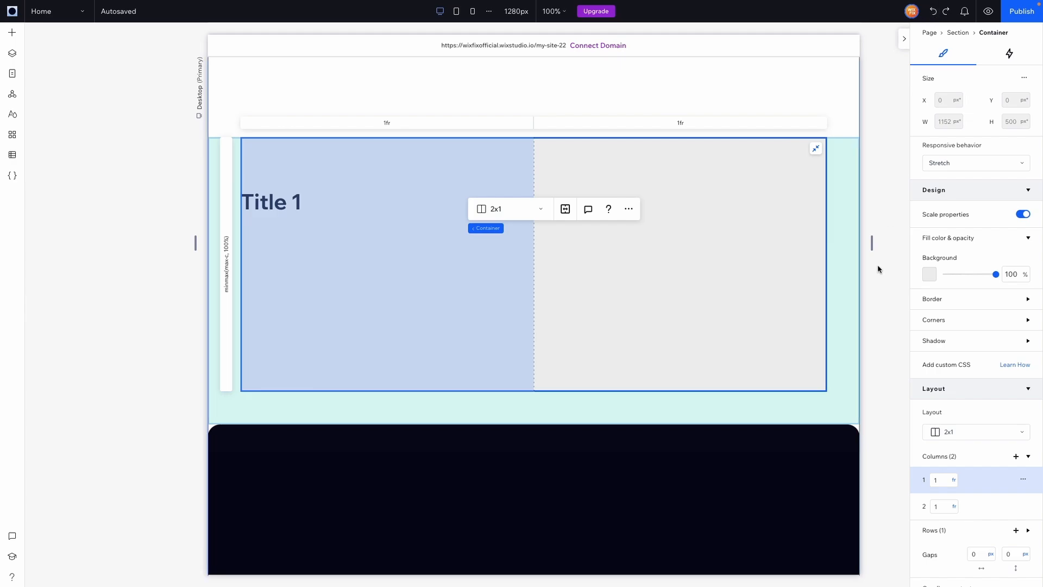
Step: Try sizing the container's first column by Max content, and undo it
left_click(955, 481)
scroll(972, 575, "down", 3)
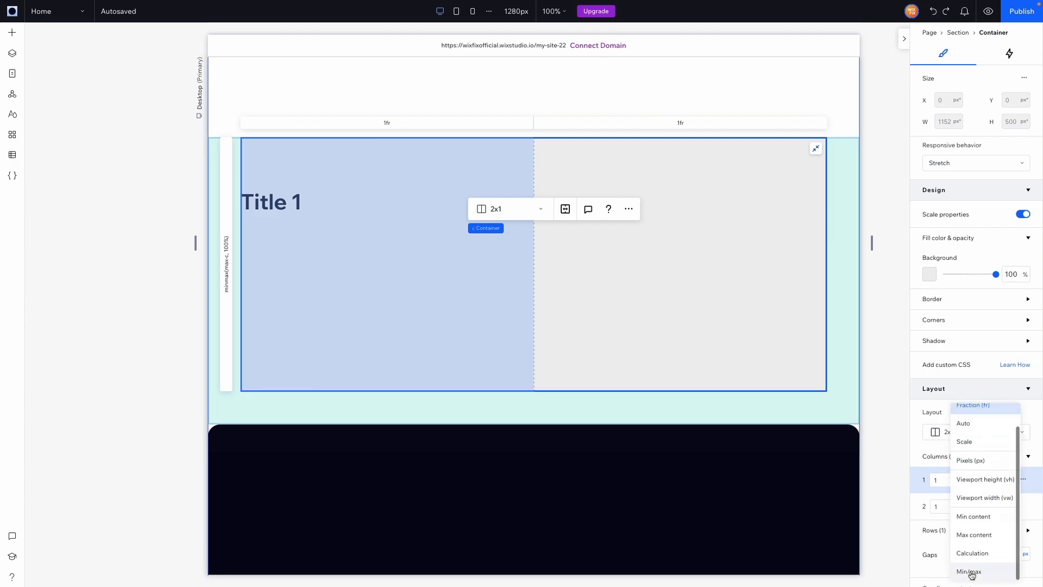
left_click(986, 536)
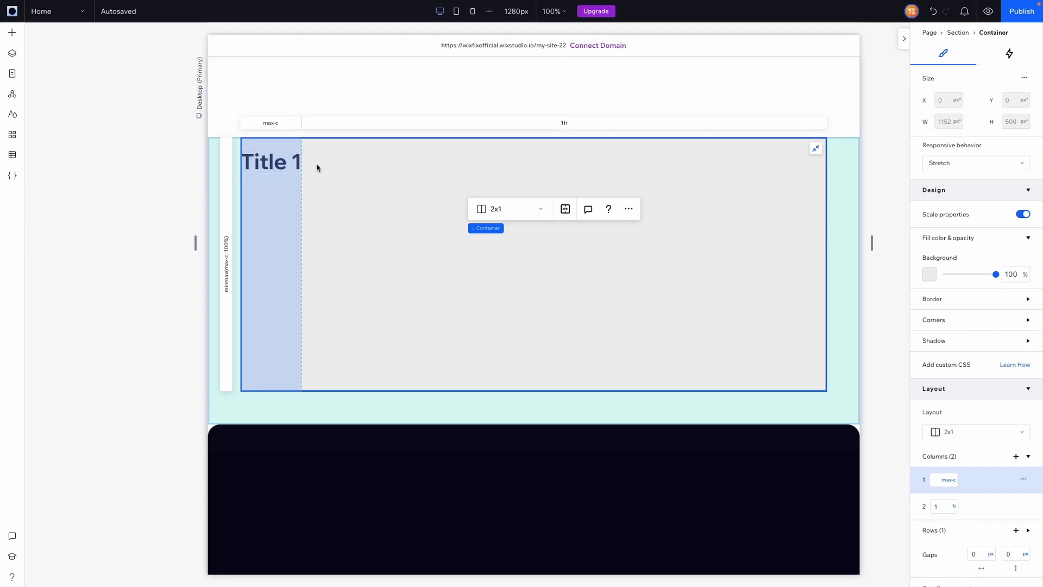
left_click(933, 11)
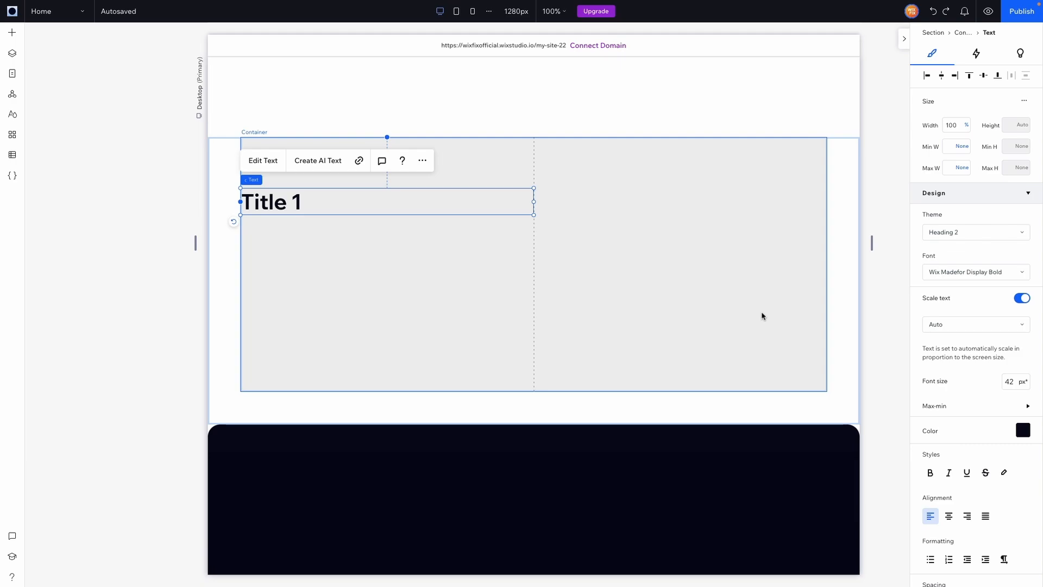
Step: Duplicate the section containing Title 1 and change the copy's heading to "This is a Title"
left_click(843, 264)
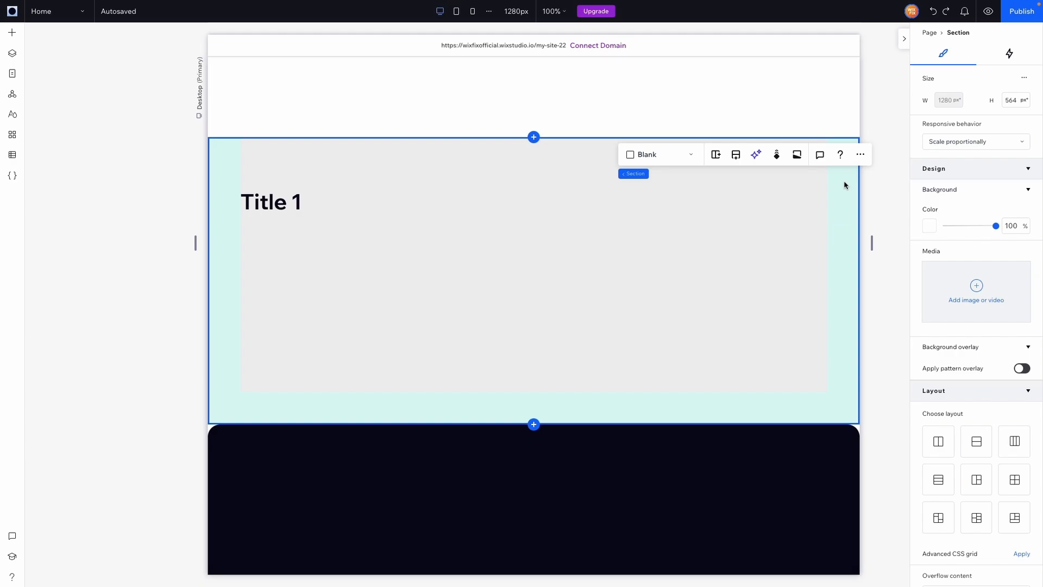
left_click(305, 238)
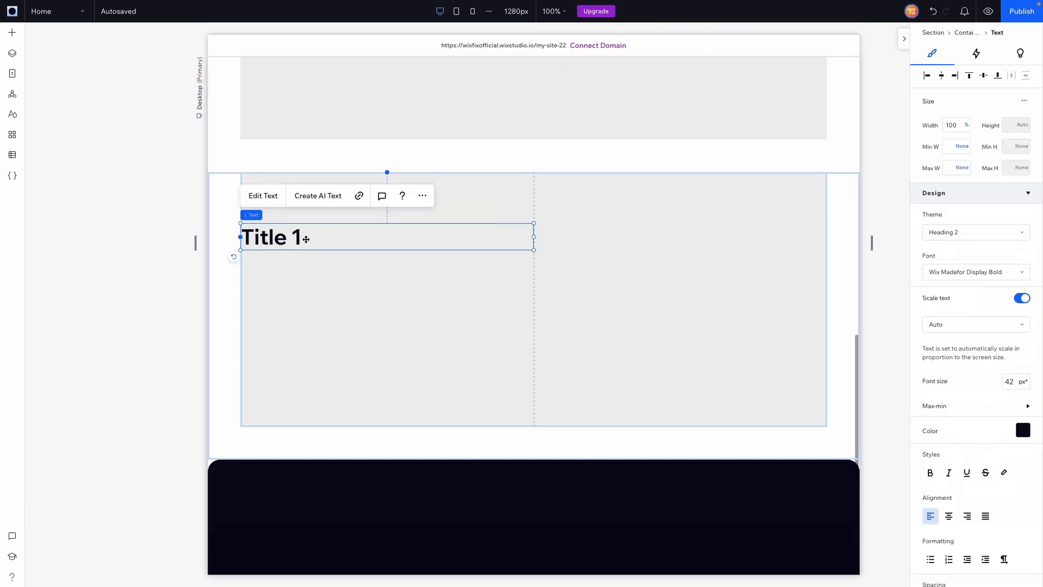
double_click(298, 238)
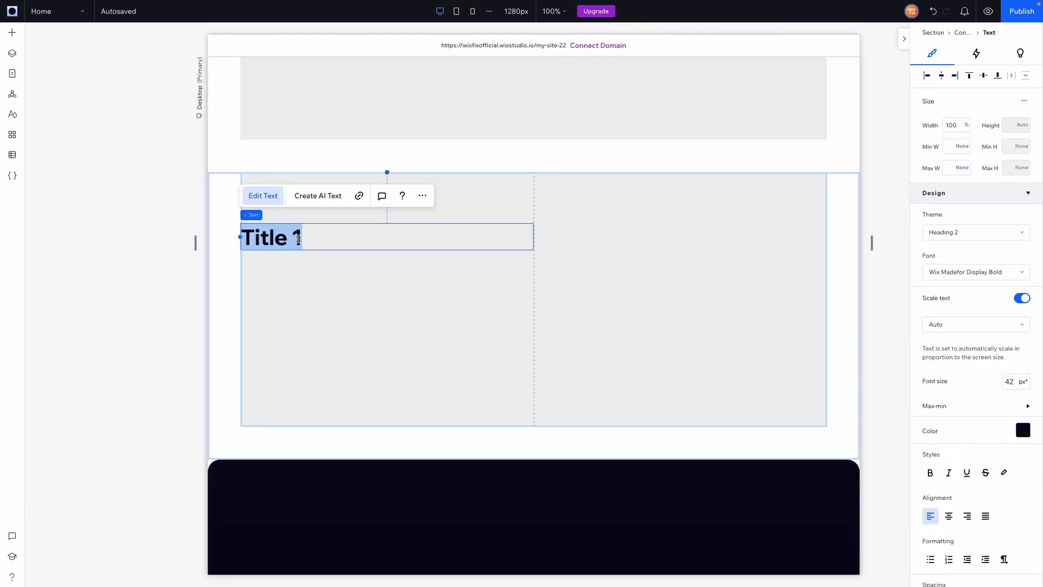
type("This is a Ti")
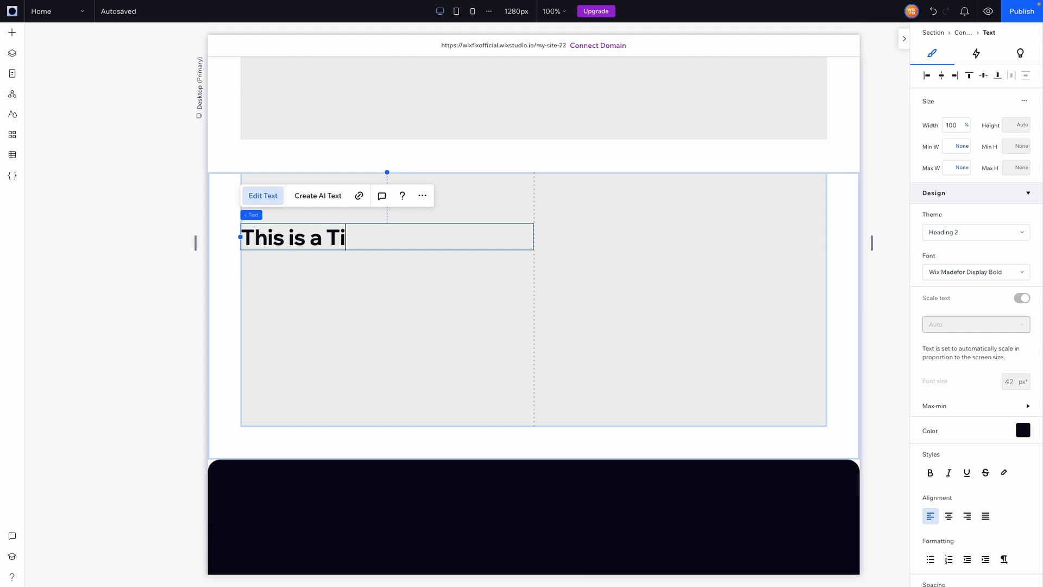
type("tle")
left_click(847, 162)
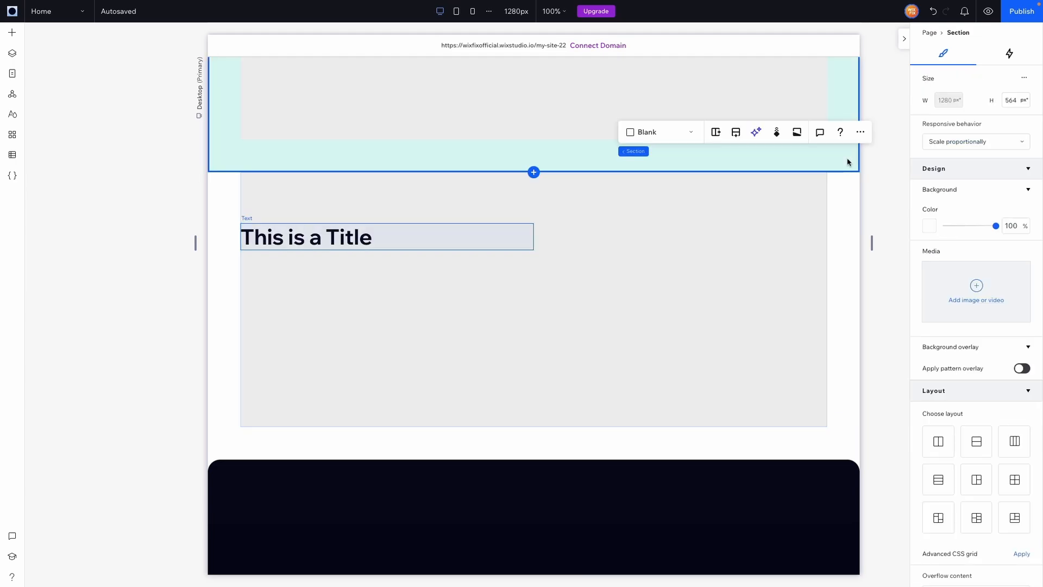
Step: Set the first column of the Title 1 container to Max content
scroll(848, 162, "up", 4)
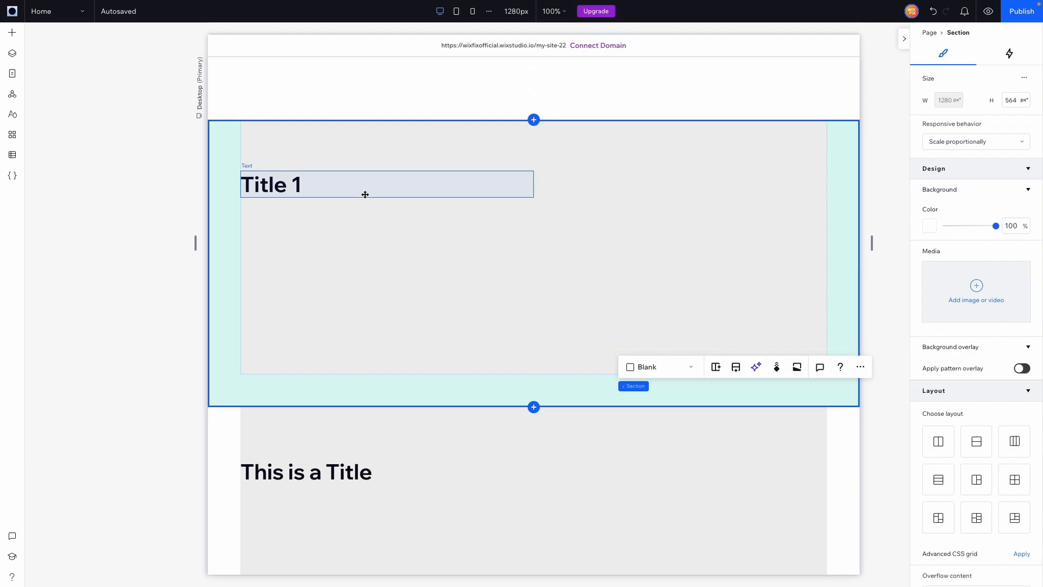
left_click(329, 182)
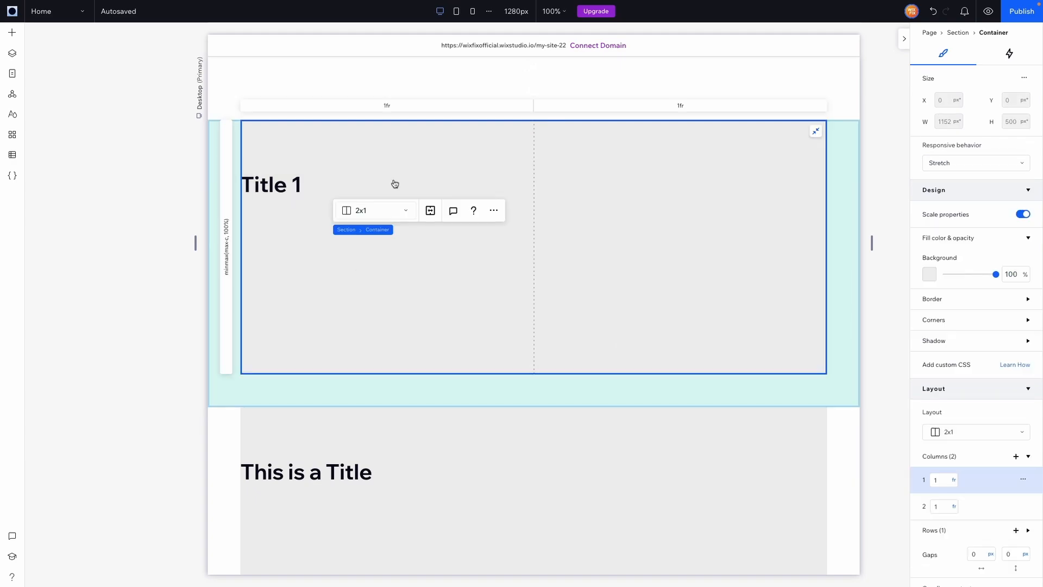
left_click(378, 107)
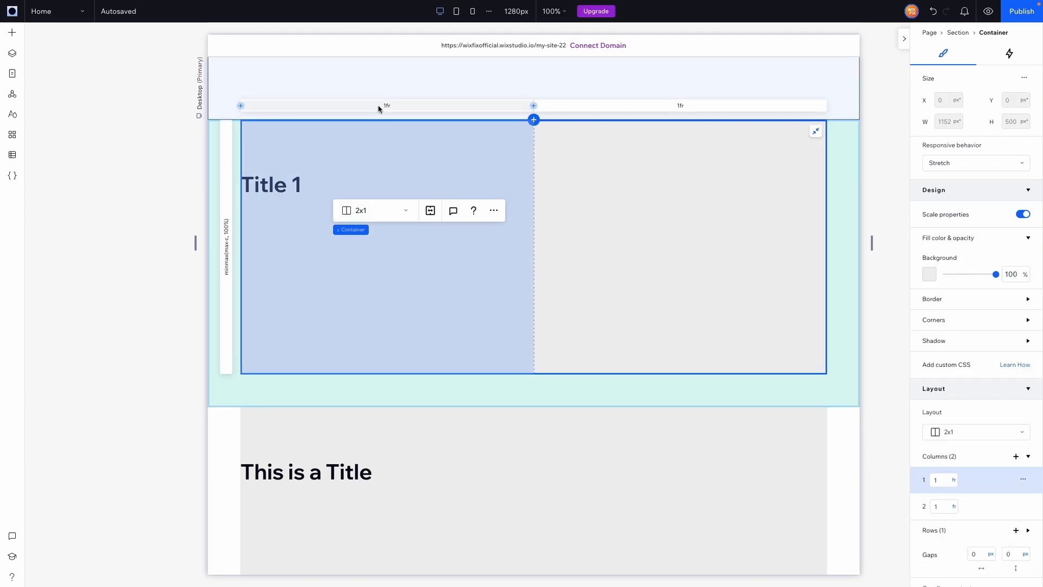
left_click(955, 481)
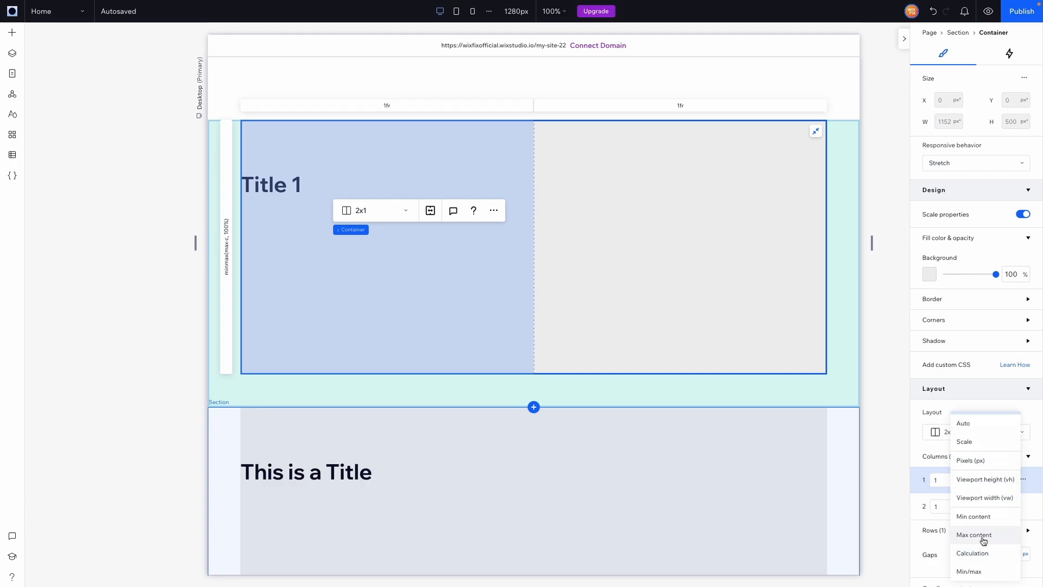
left_click(984, 536)
Step: Set the first column of the "This is a Title" container to Max content
scroll(324, 465, "down", 2)
left_click(331, 374)
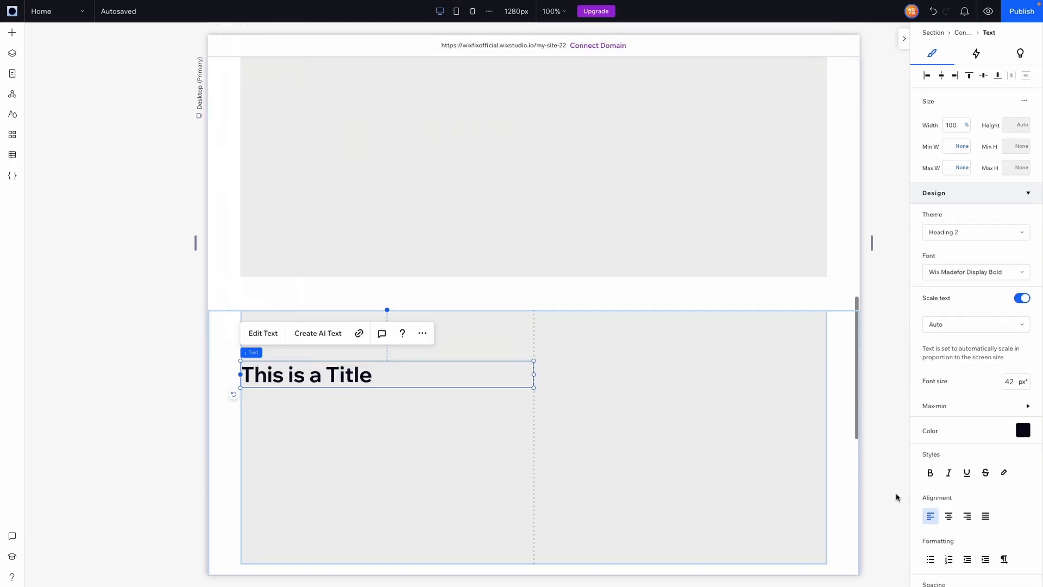
left_click(415, 457)
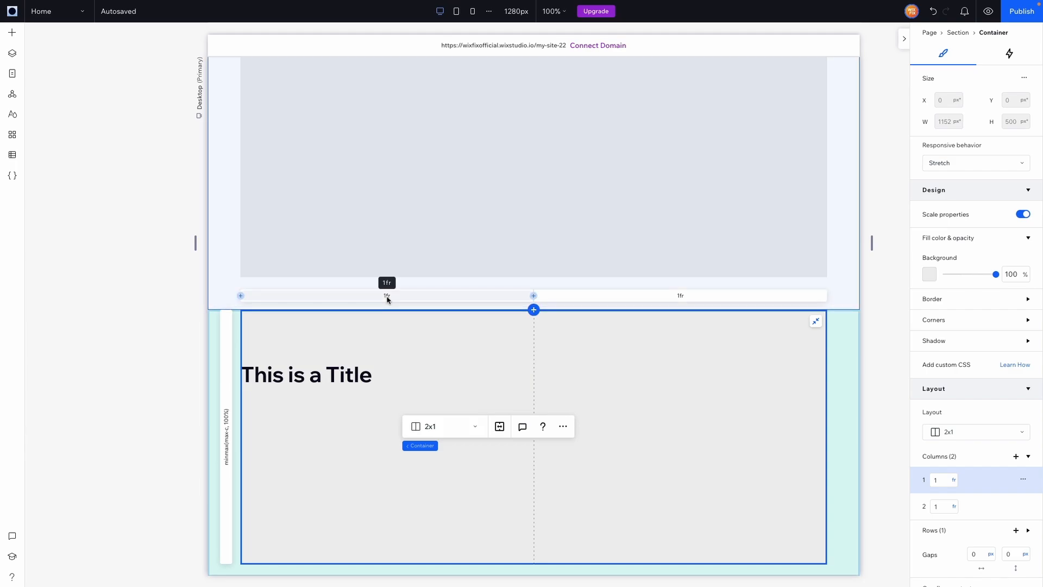
left_click(954, 481)
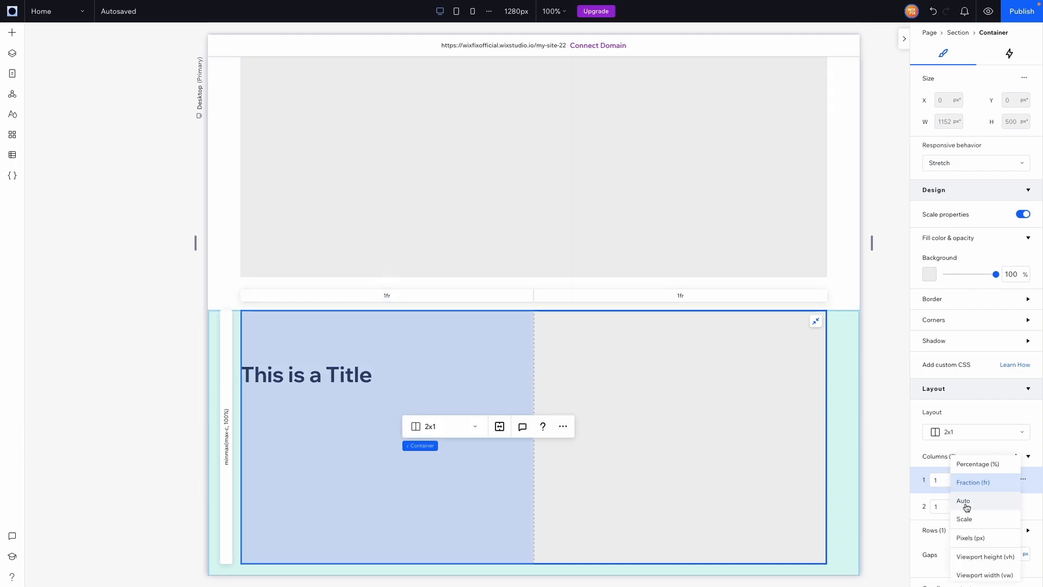
left_click(974, 565)
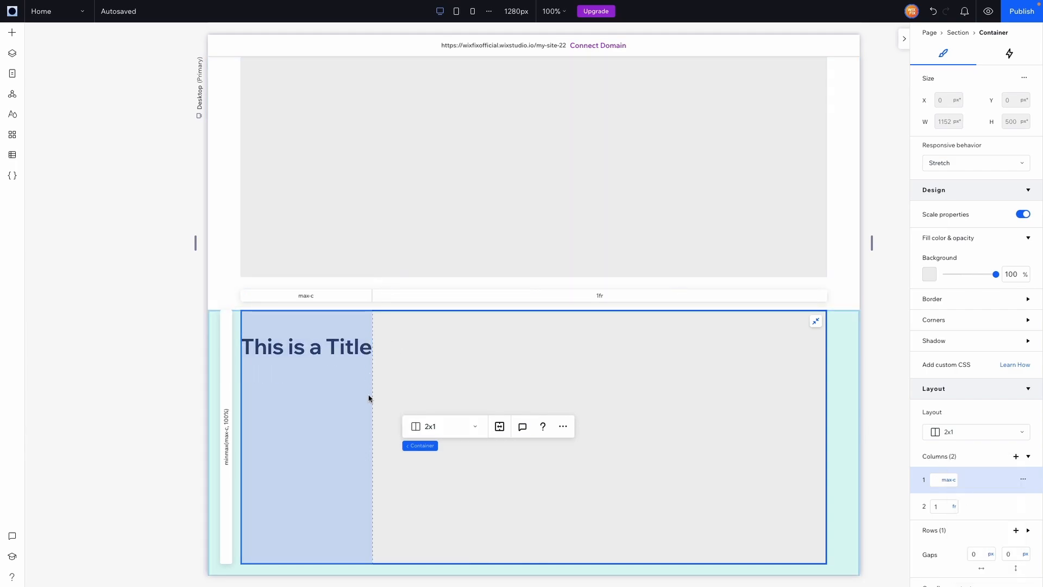
Step: Undo the Max content column sizing in both containers
scroll(364, 380, "up", 4)
left_click(345, 358)
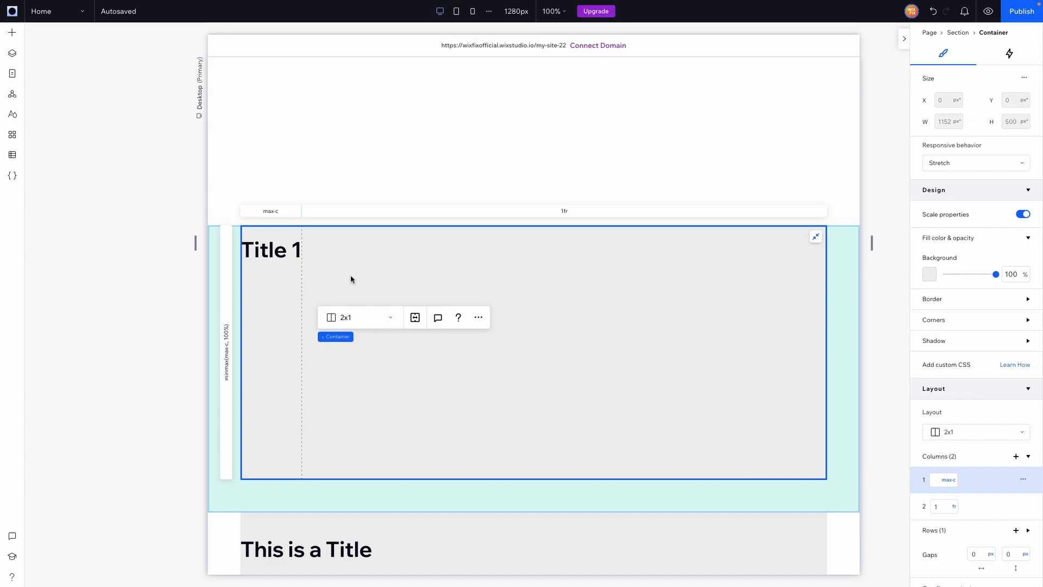
left_click(934, 13)
left_click(934, 16)
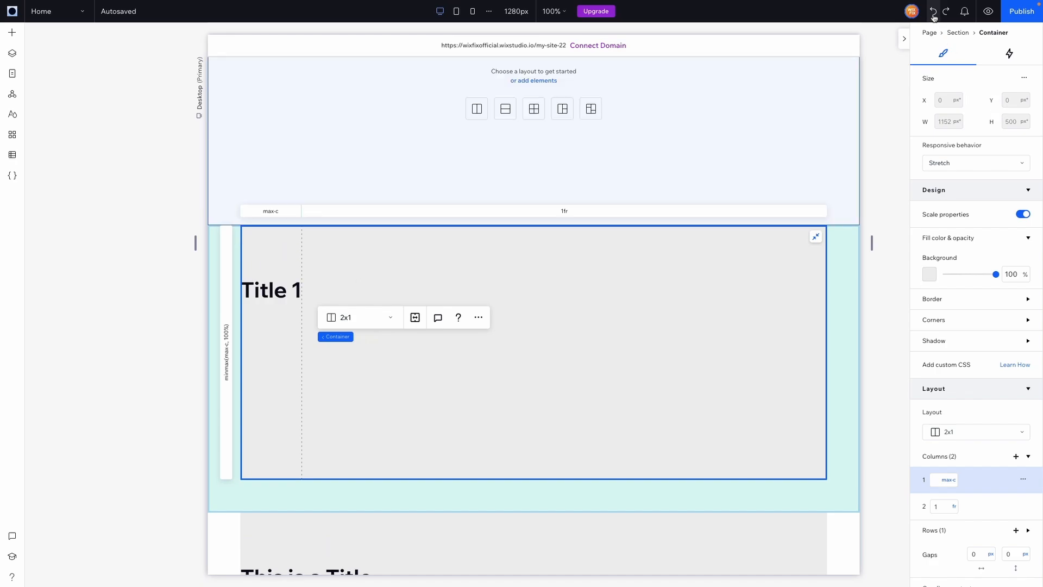
left_click(934, 16)
Step: Size the first column of the container holding "This is a Title" by Max content
left_click(296, 290)
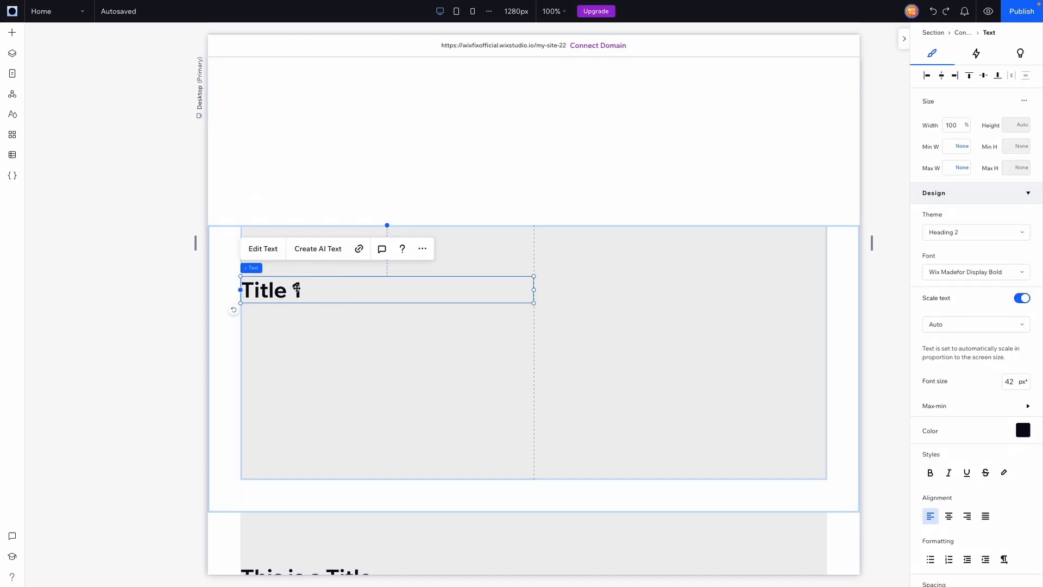
scroll(296, 288, "down", 3)
left_click(479, 451)
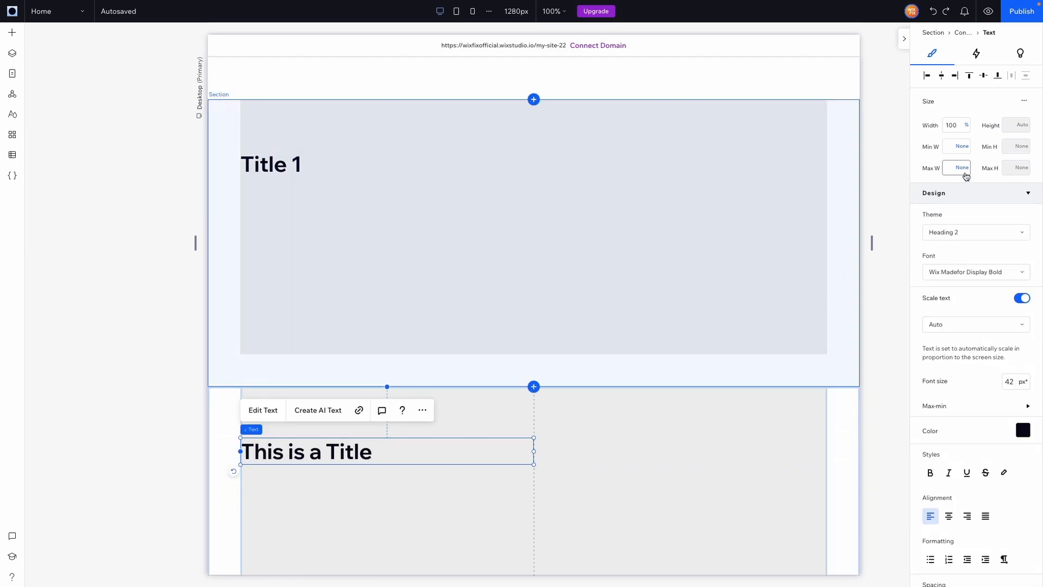
scroll(947, 359, "down", 5)
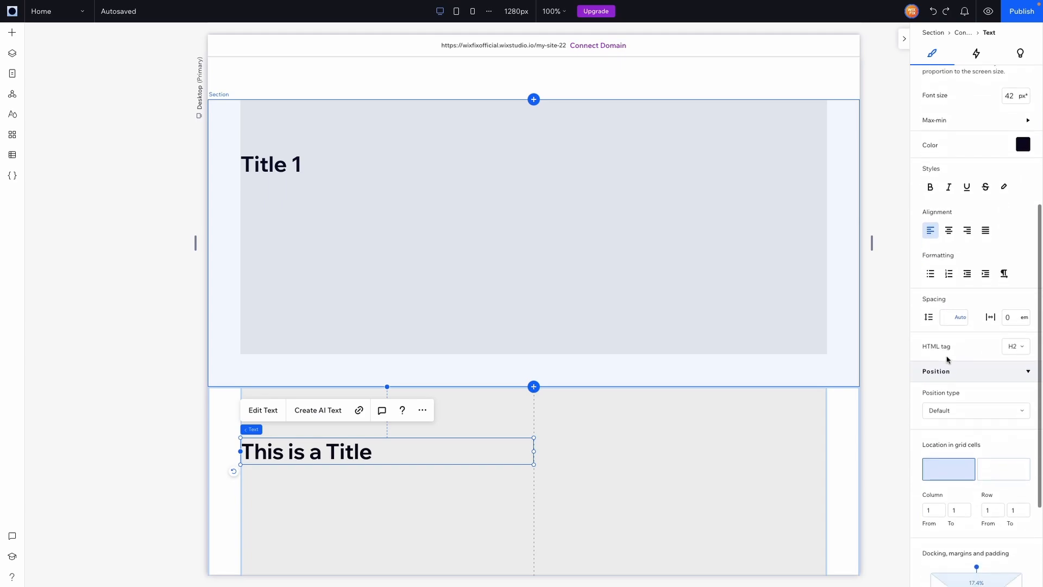
left_click(498, 519)
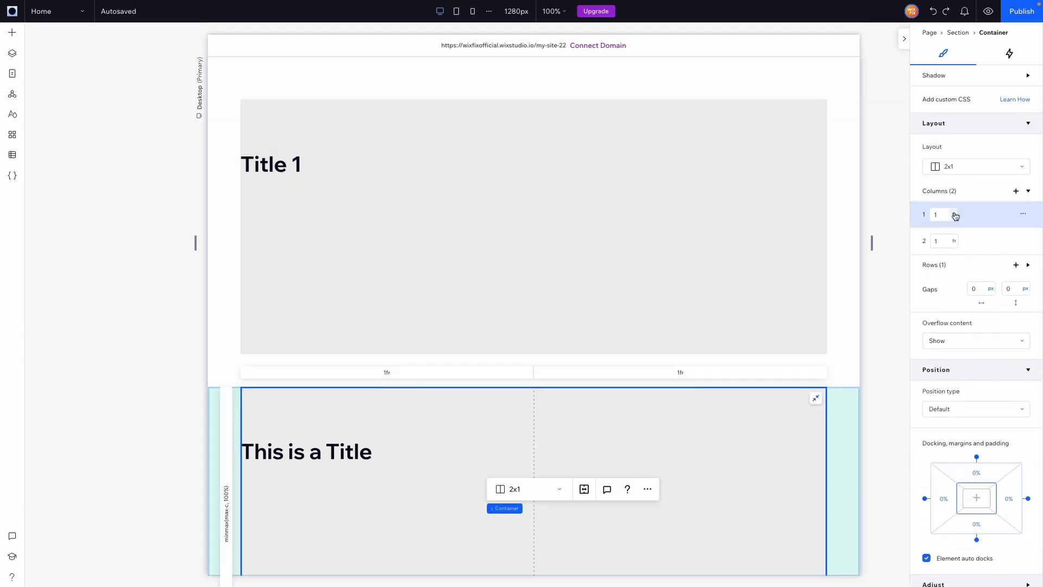
left_click(955, 216)
left_click(967, 342)
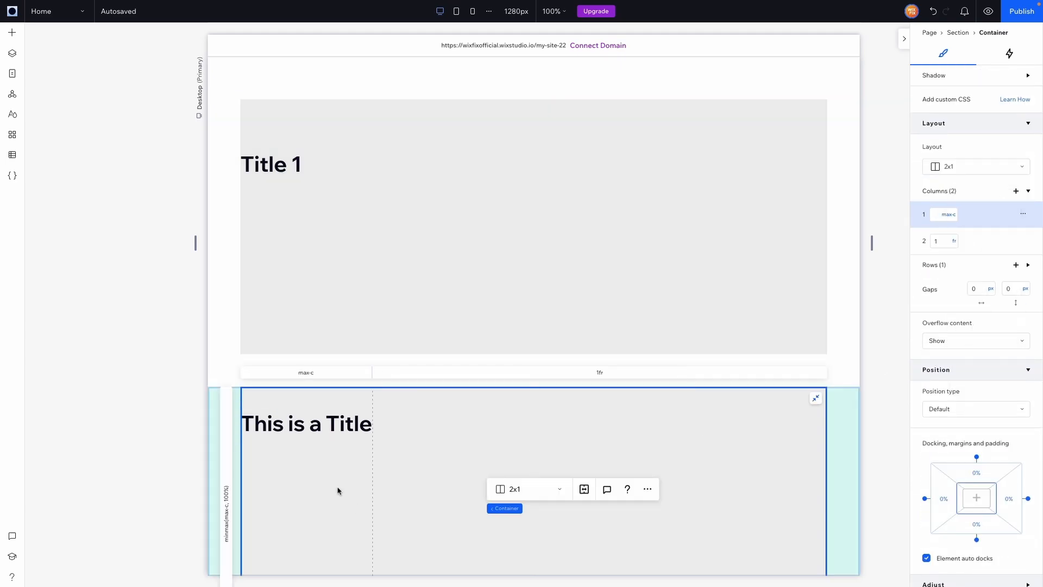
Step: Give the "This is a Title" text a minimum width of 260 px
left_click(306, 427)
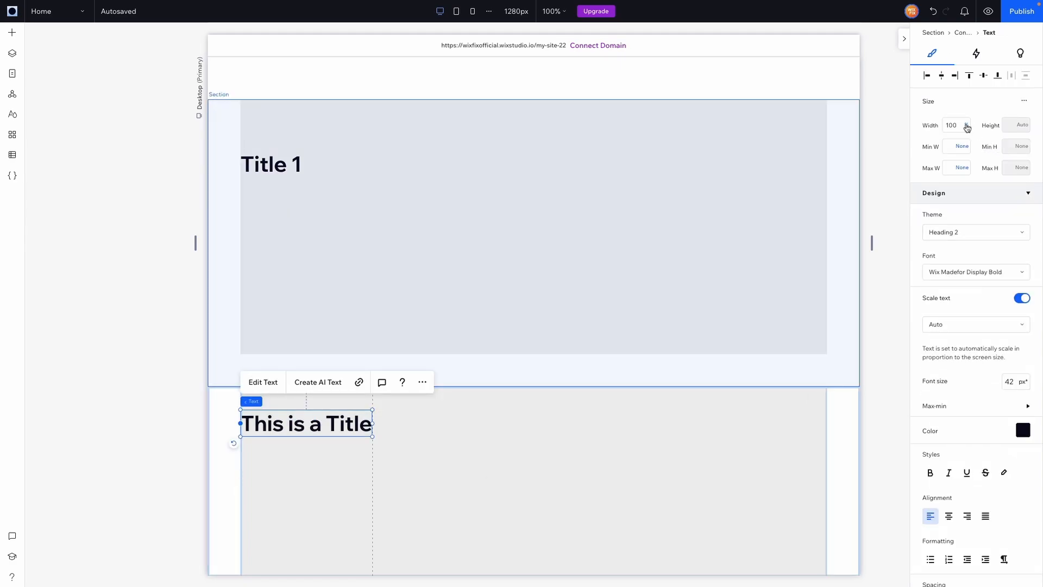
left_click(963, 148)
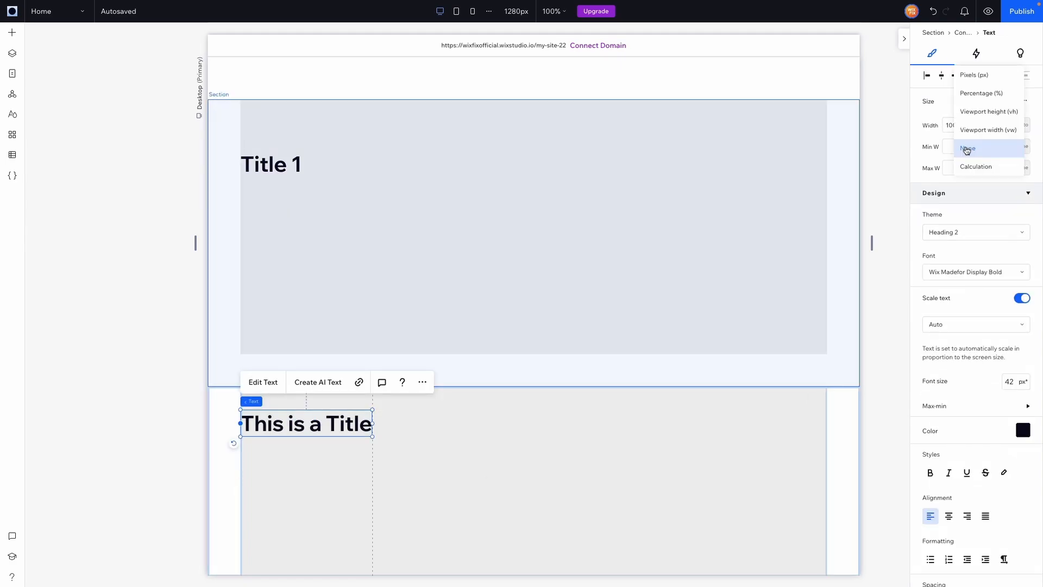
left_click(981, 82)
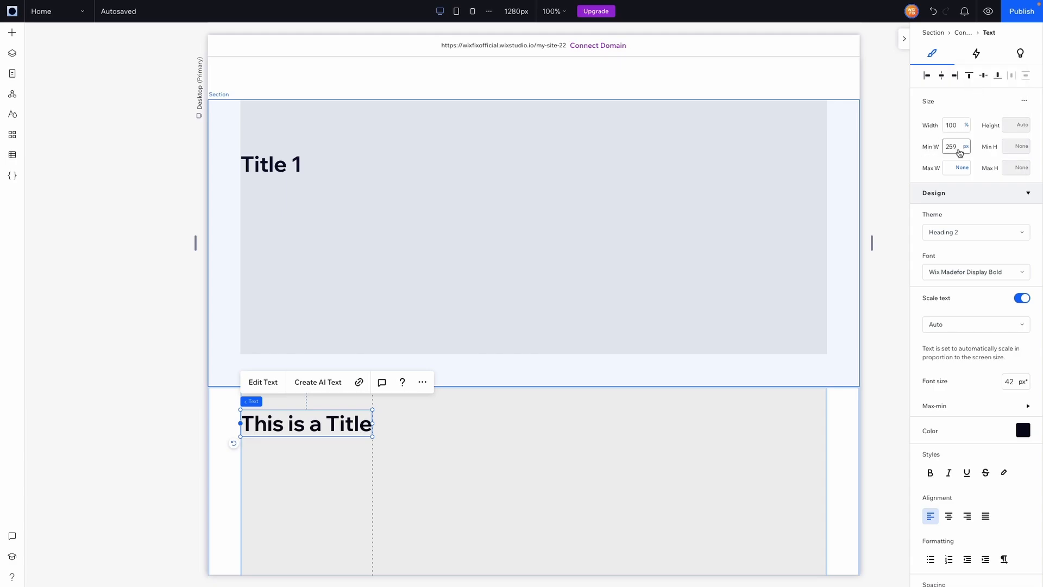
left_click(958, 149)
type("260")
key("Return")
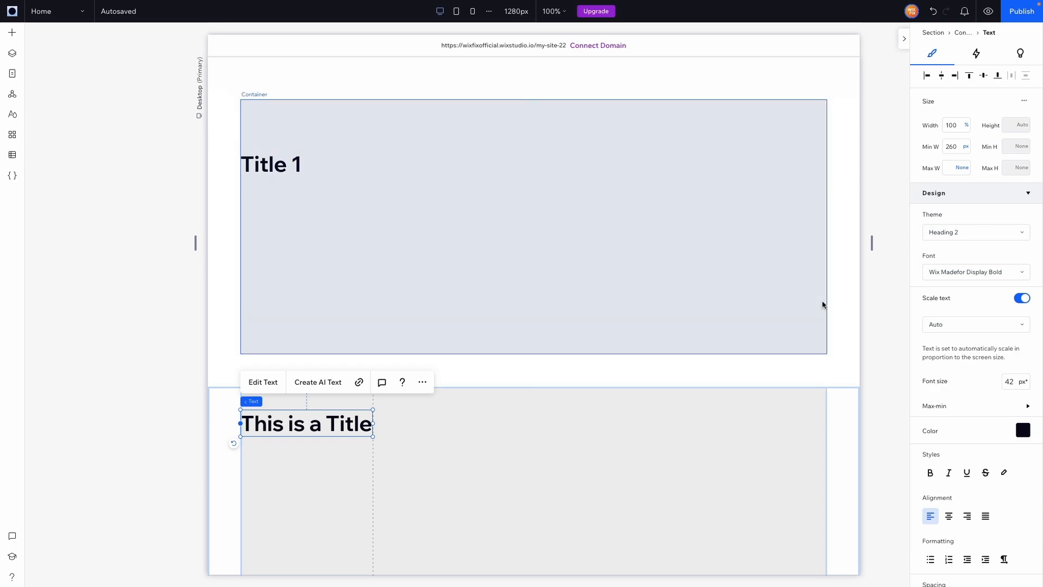
Step: Set the first column of the container holding "This is a Title" to Min content and check how it fits the text
left_click(322, 476)
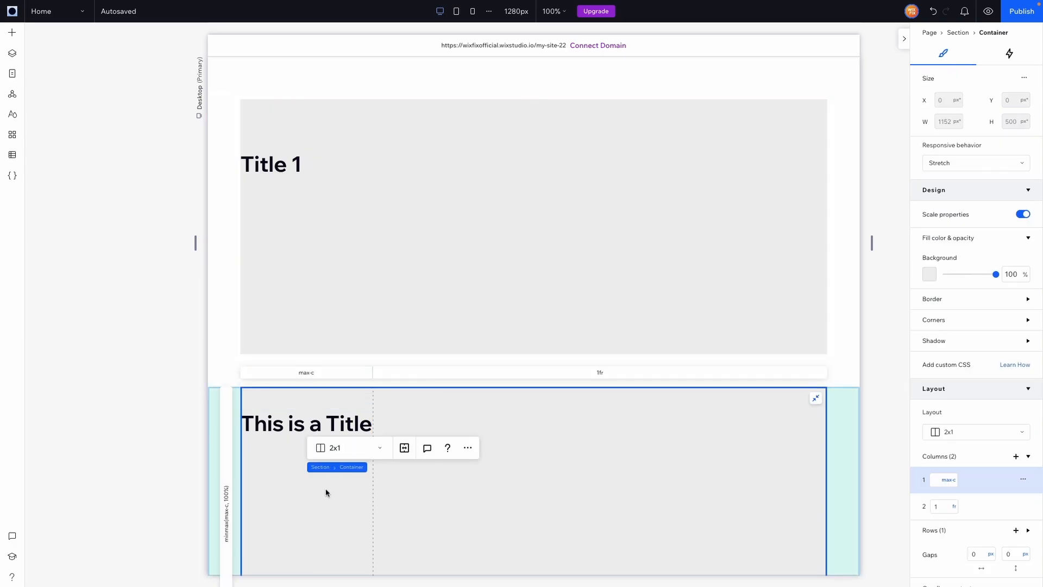
left_click(948, 480)
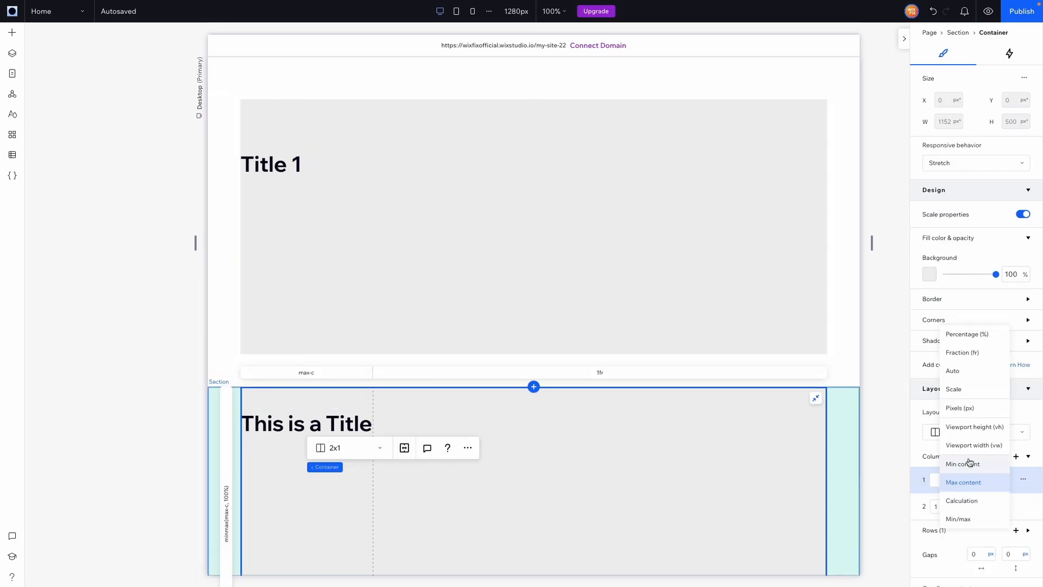
left_click(969, 465)
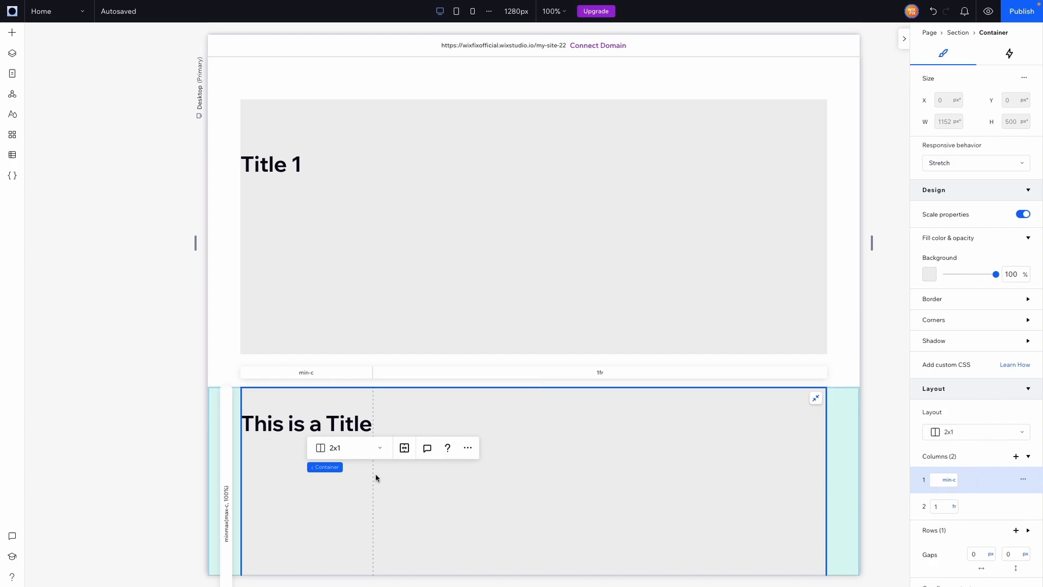
left_click(288, 414)
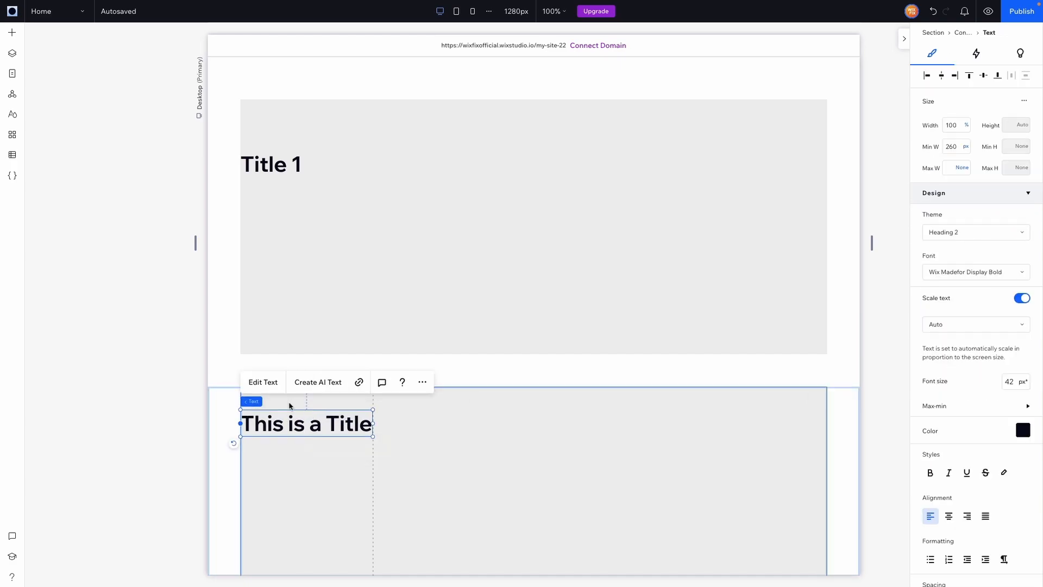
left_click(290, 405)
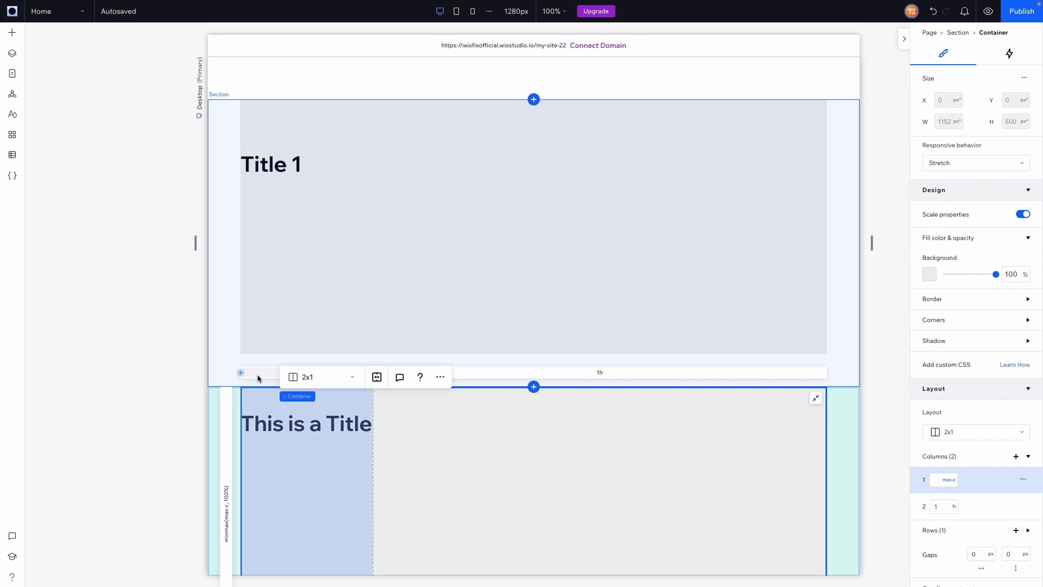
left_click(304, 428)
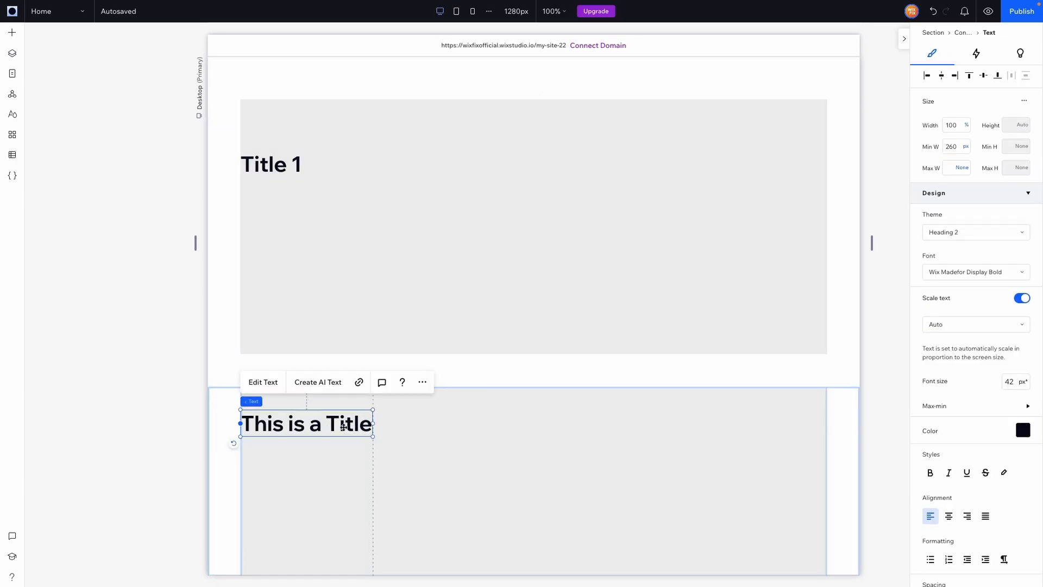
Step: Give the "Title 1" text the same minimum width as the "This is a Title" text
left_click(319, 209)
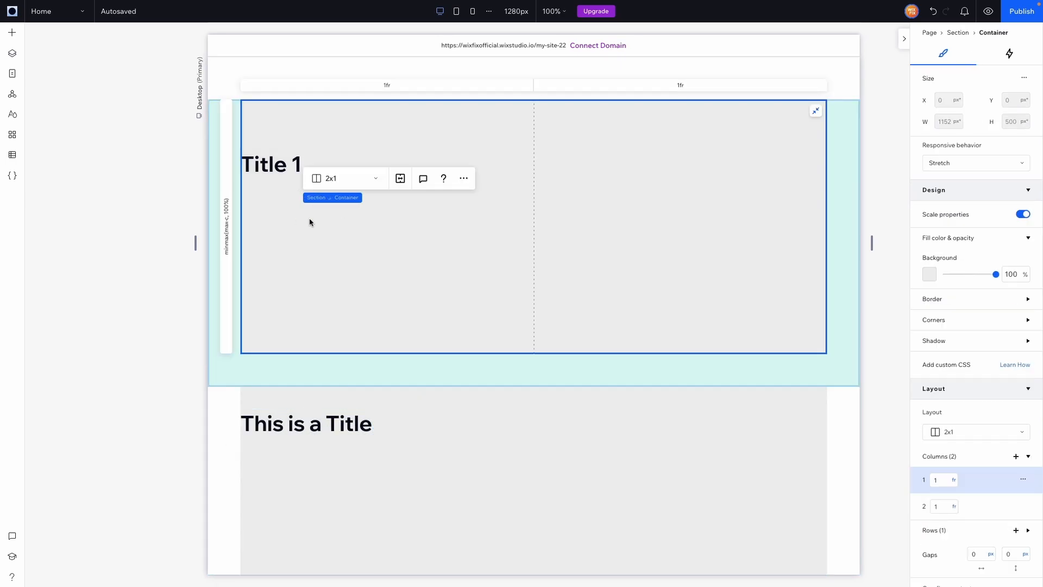
left_click(277, 168)
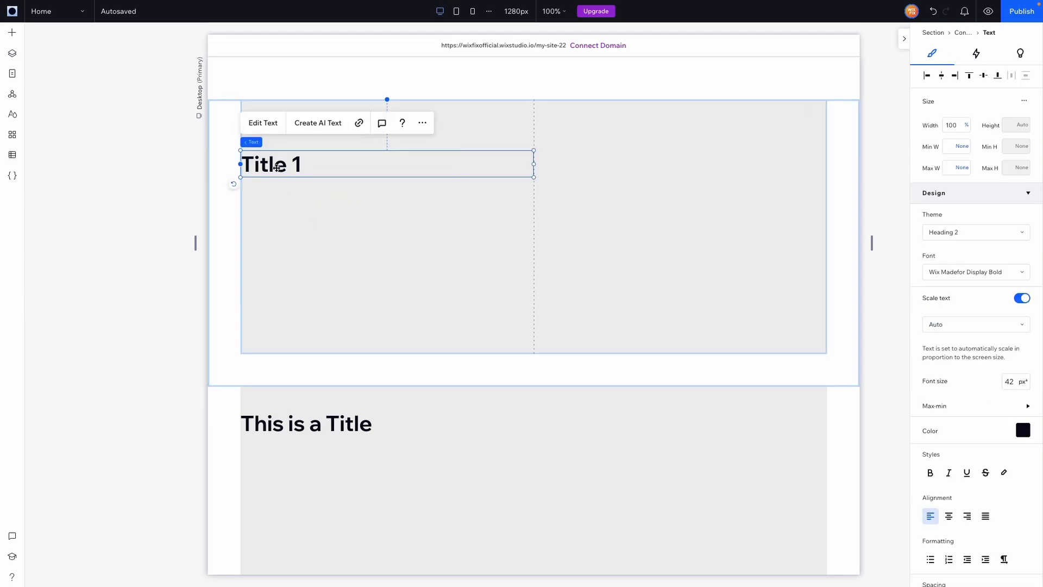
left_click(946, 148)
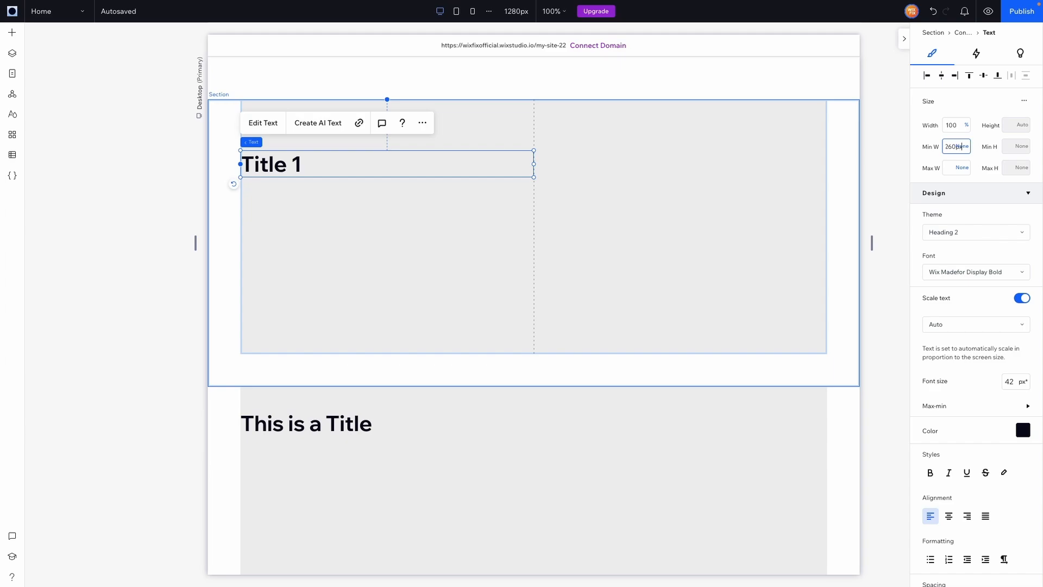
key("Return")
Step: Set the first column of the "Title 1" container to Min content
left_click(426, 240)
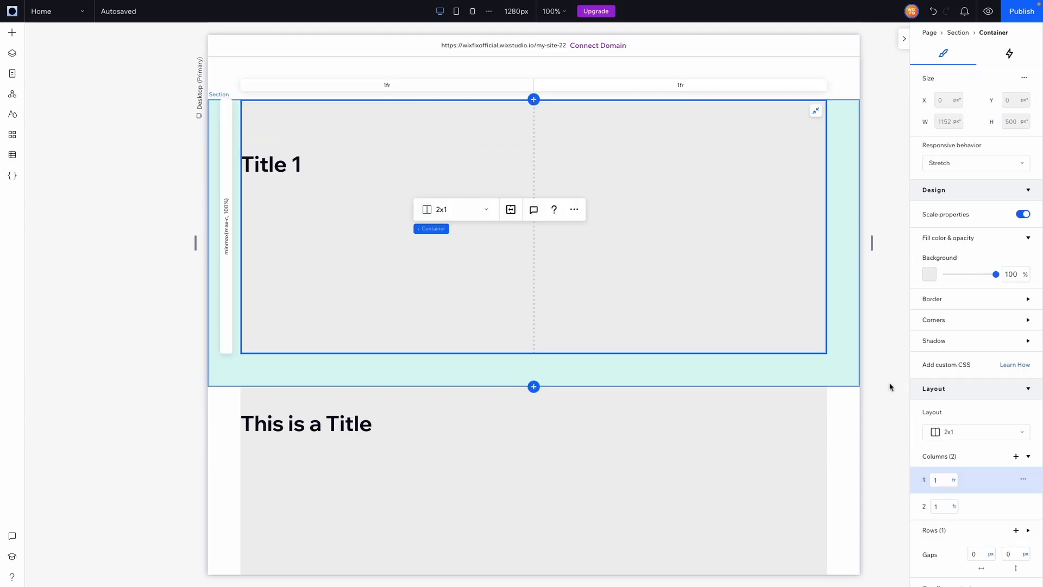
left_click(957, 480)
scroll(972, 505, "down", 2)
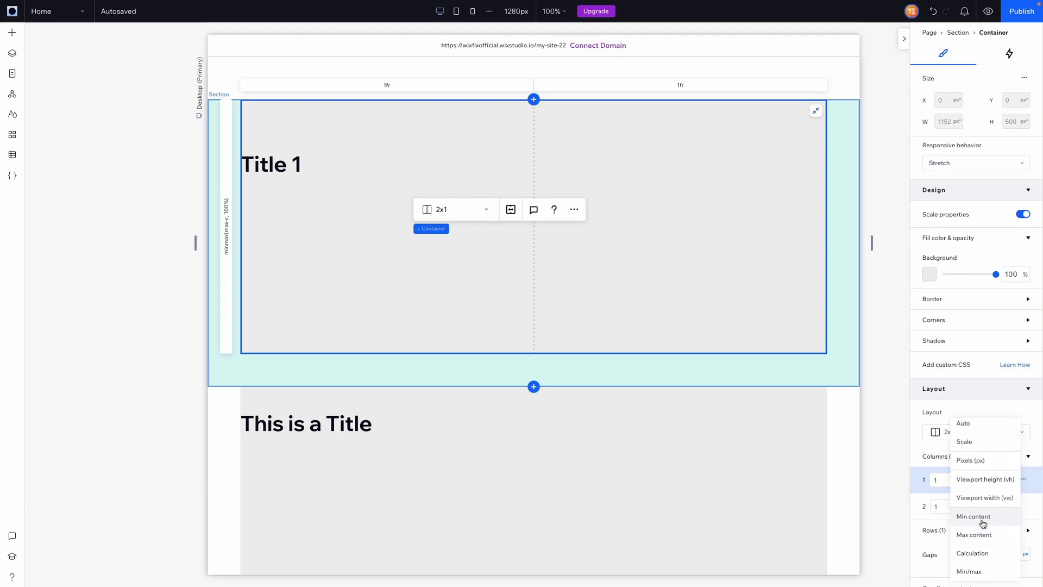
left_click(984, 523)
Step: Switch the first column of the "Title 1" container to Max content and back to Min content
left_click(949, 481)
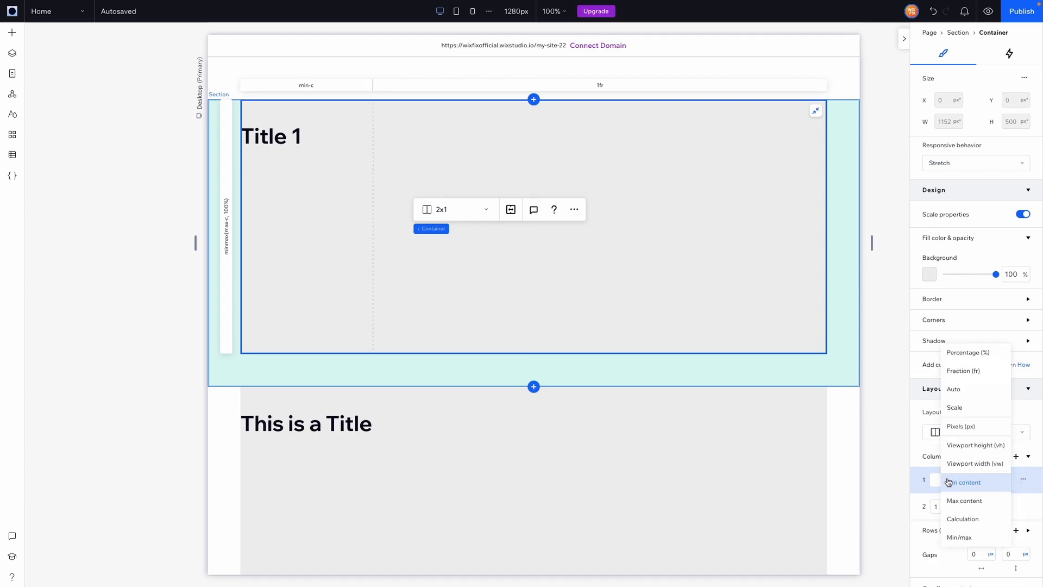
left_click(961, 500)
left_click(952, 480)
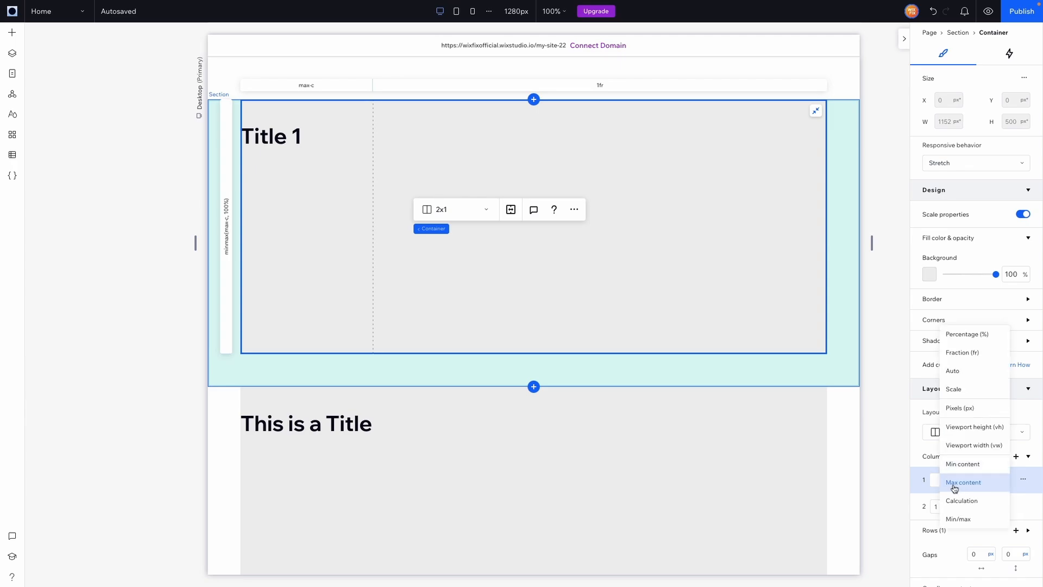
left_click(958, 468)
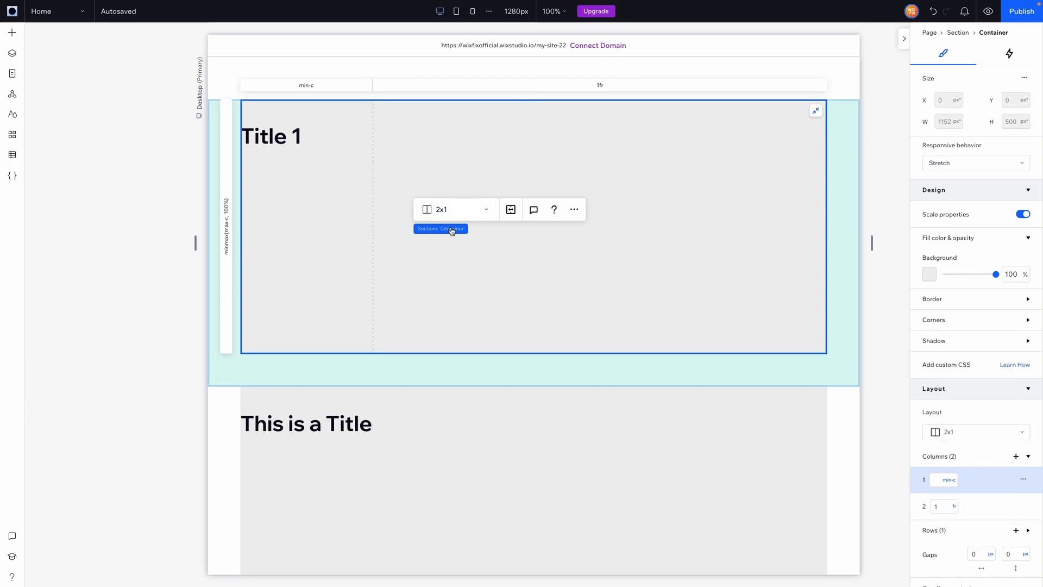
Step: Compare the first-column widths of the "Title 1" and "This is a Title" containers
left_click(386, 221)
scroll(618, 179, "down", 3)
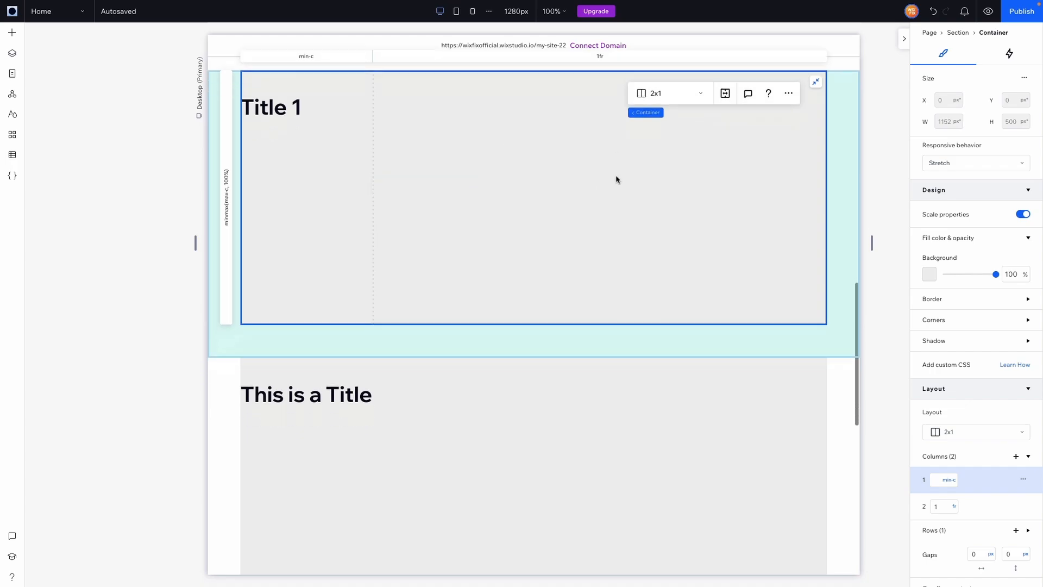
left_click(585, 401)
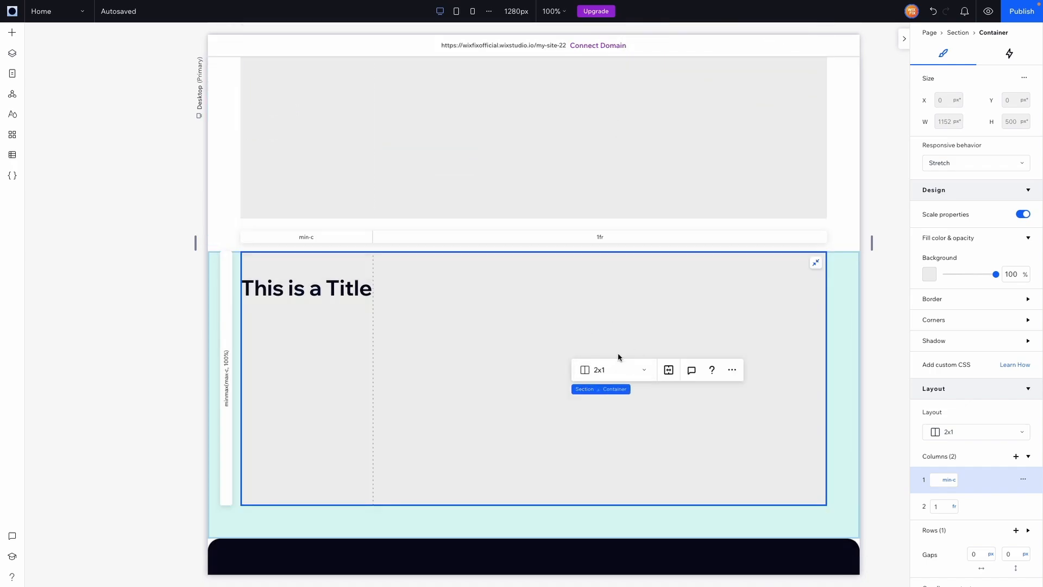
scroll(531, 329, "up", 5)
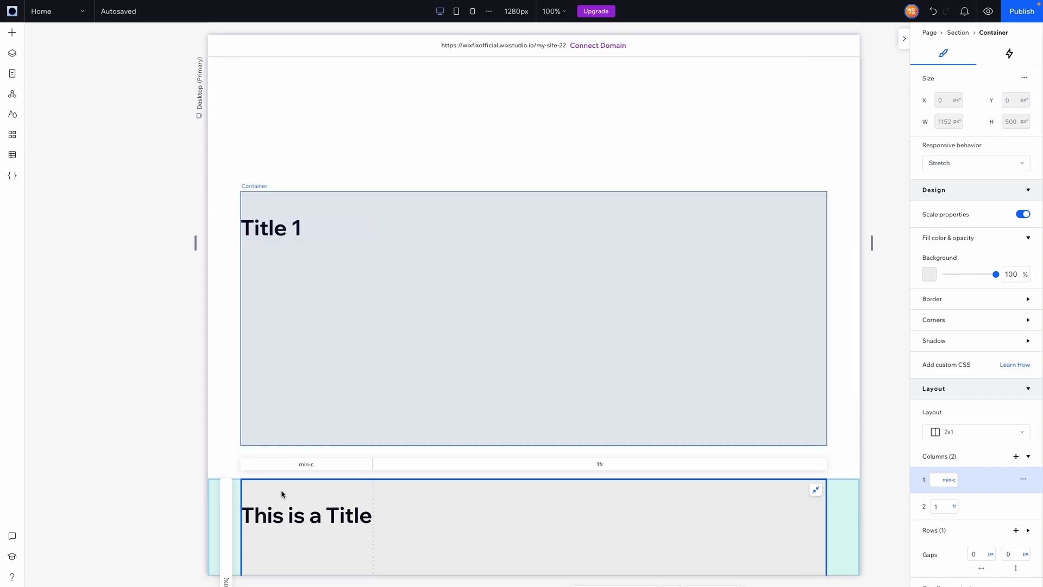
scroll(282, 491, "down", 3)
scroll(303, 396, "down", 2)
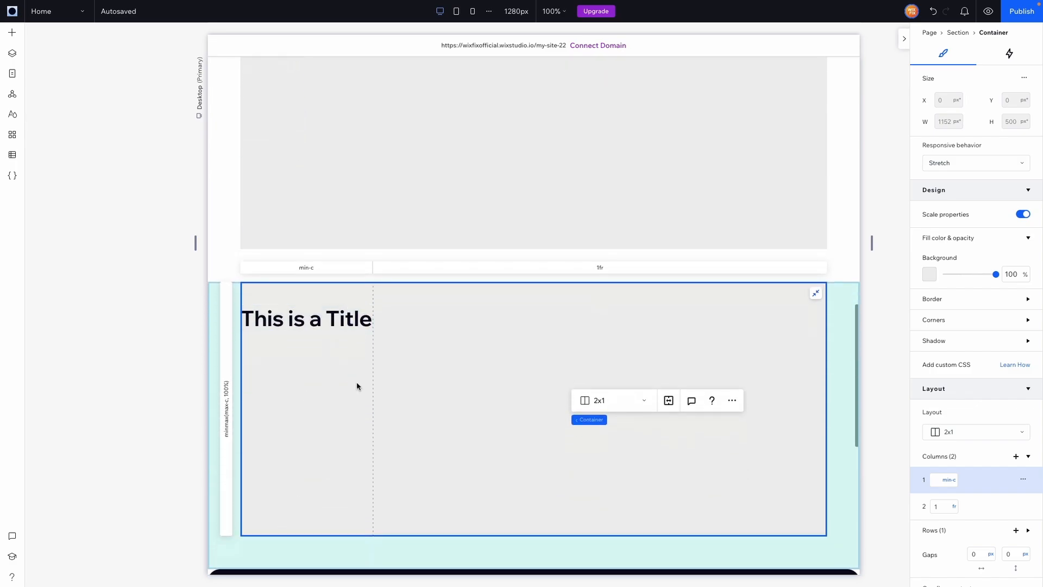
scroll(314, 375, "up", 4)
left_click(316, 320)
scroll(317, 320, "down", 4)
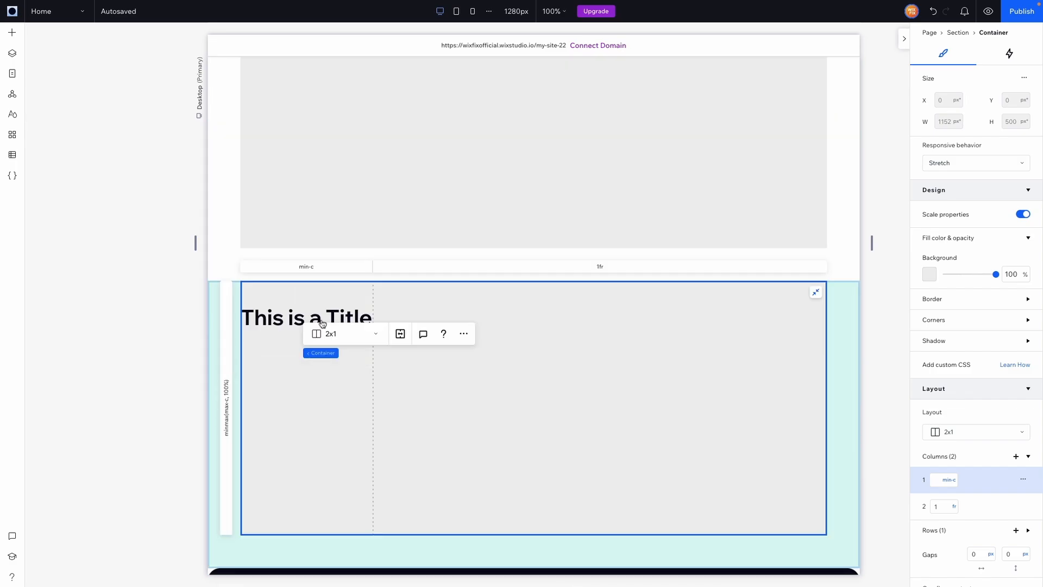
scroll(330, 227, "up", 3)
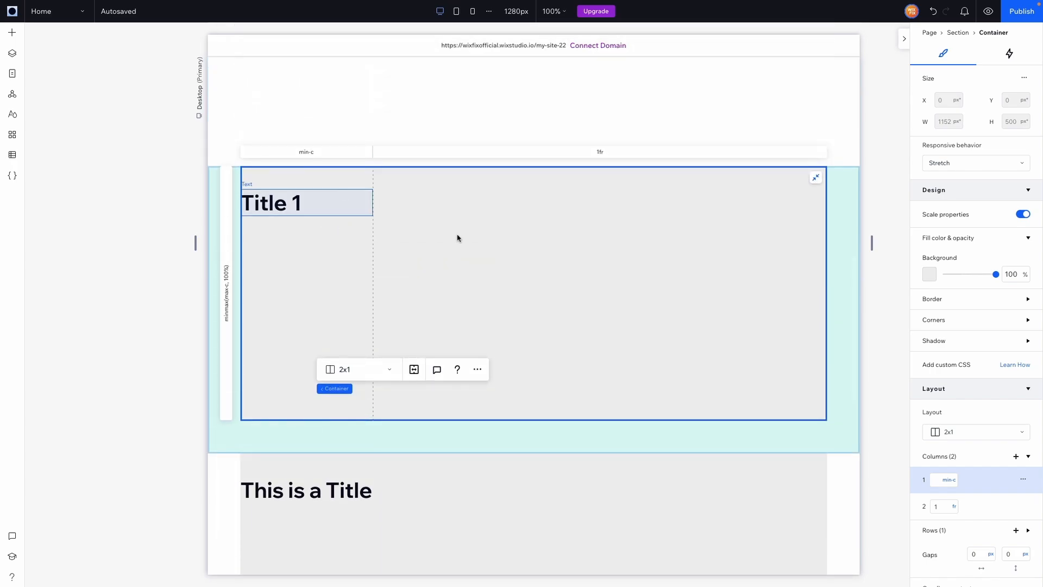
scroll(320, 246, "down", 5)
Step: Limit the "This is a Title" text to a maximum width of 320 px
left_click(320, 246)
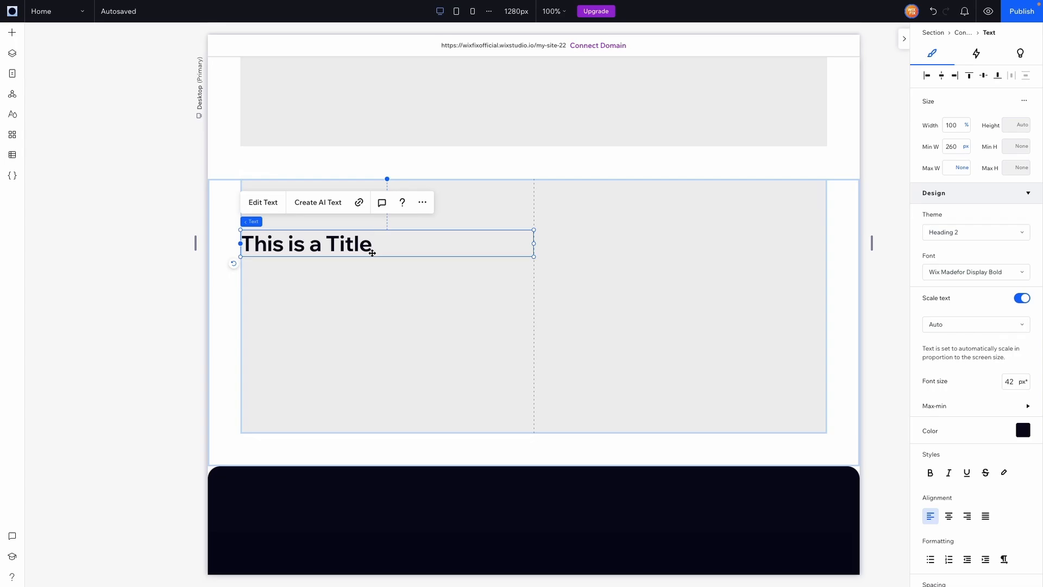
left_click(468, 298)
left_click(314, 246)
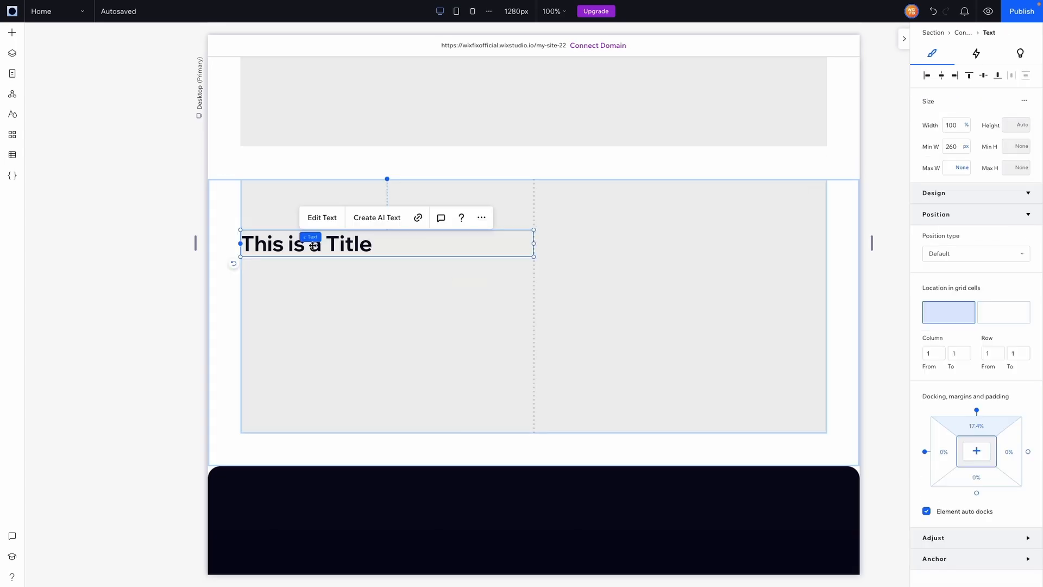
left_click(392, 307)
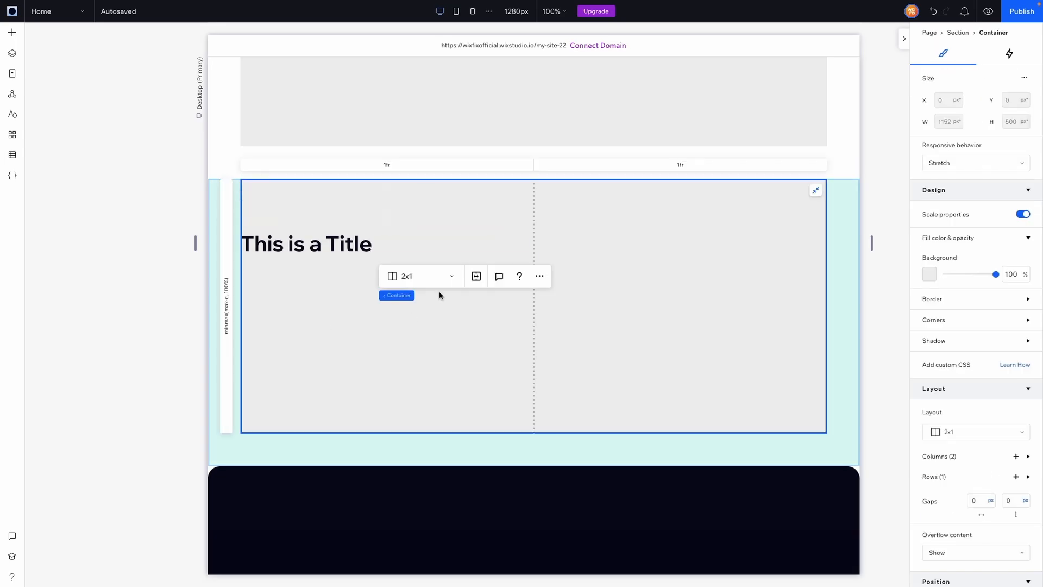
left_click(351, 241)
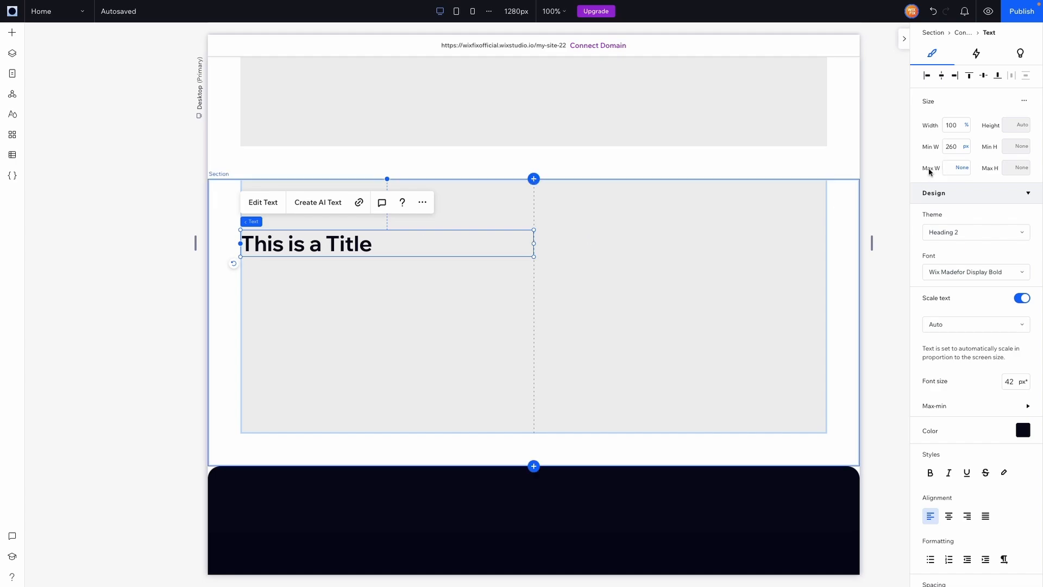
left_click(949, 169)
type("320")
key("Return")
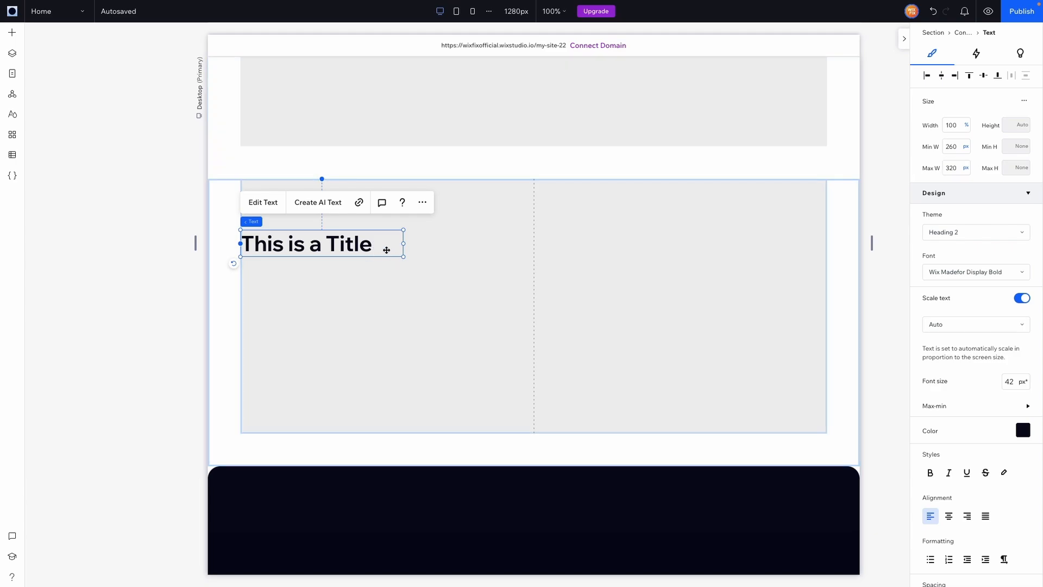
Step: Extend the "This is a Title" text so it reads "This is a Title Anymore Words"
double_click(369, 245)
left_click(375, 245)
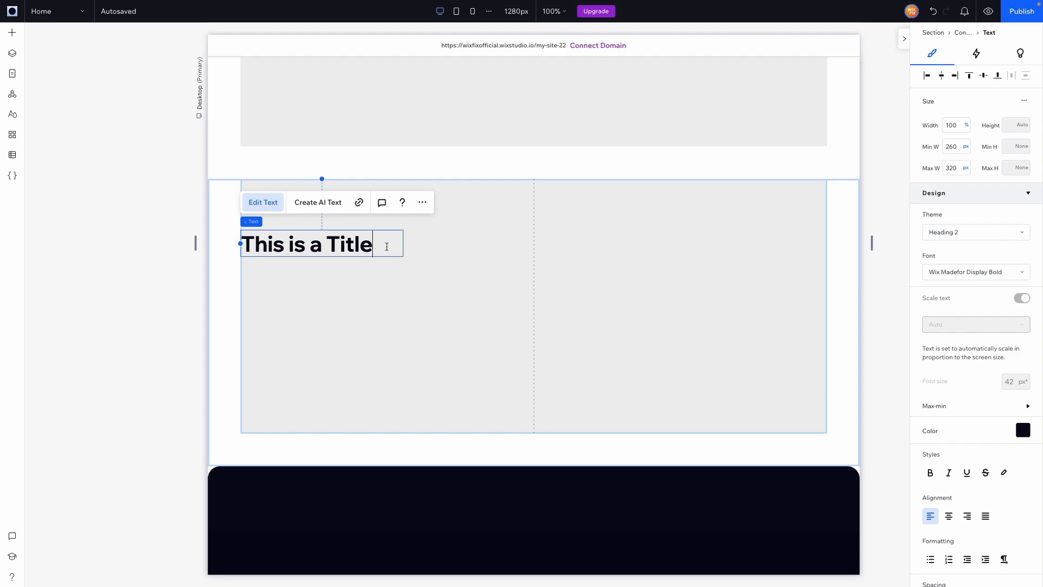
type("Anymore WOr")
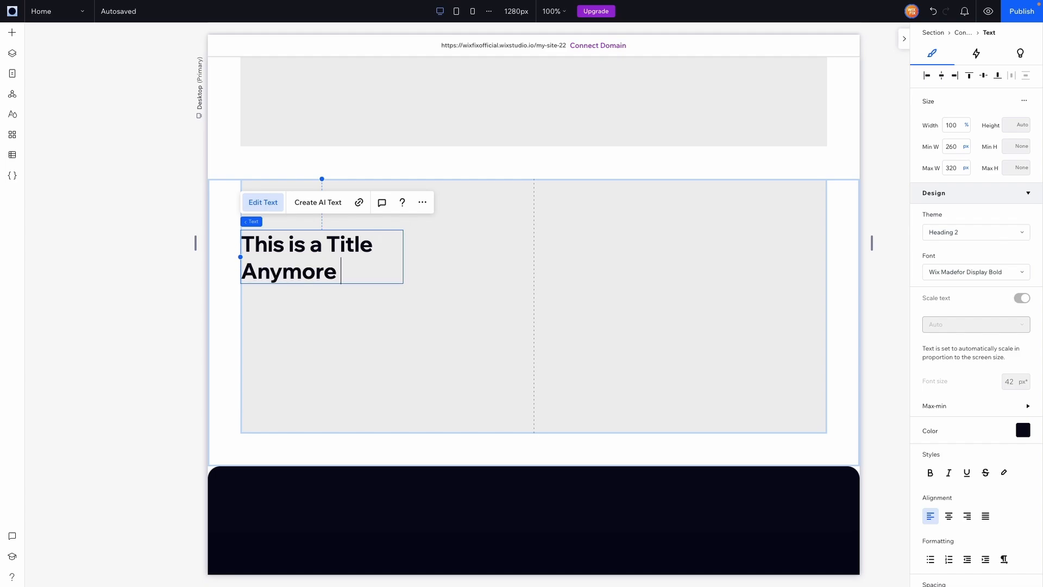
key("BackSpace")
key("BackSpace")
type("ords")
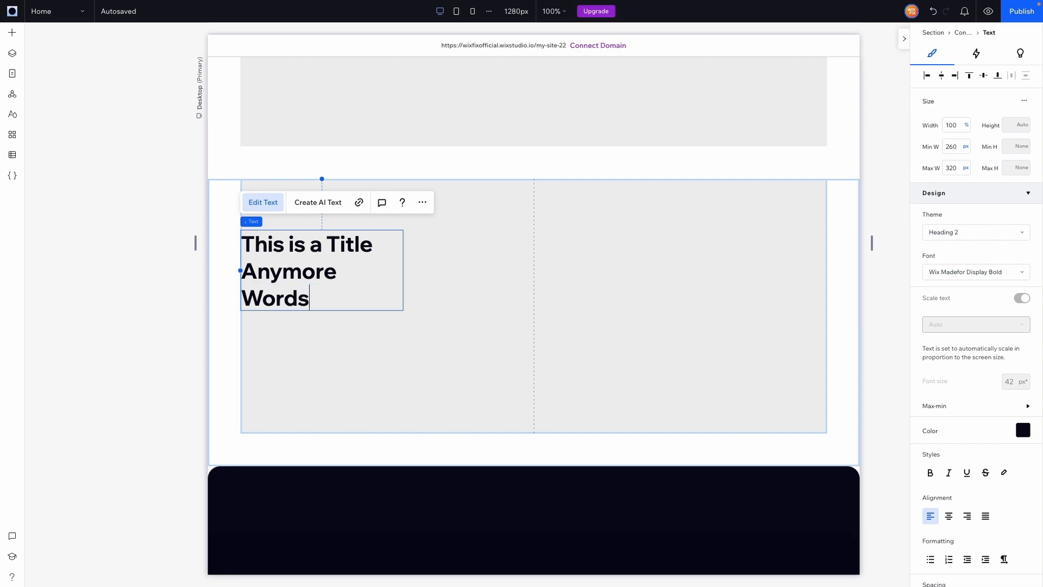
left_click(511, 262)
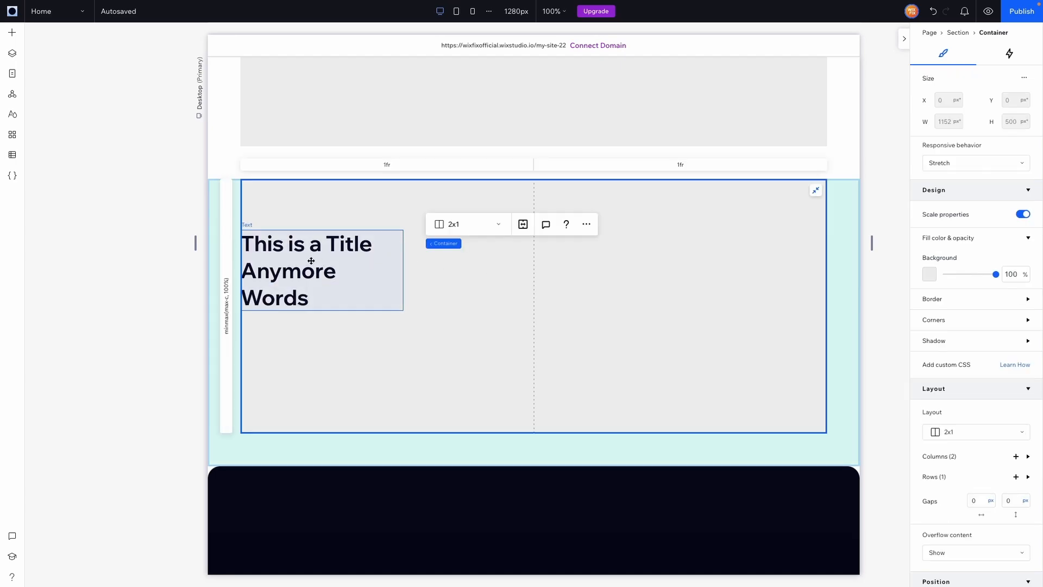
Step: Set the maximum width of the extended title text to 480 px
left_click(400, 283)
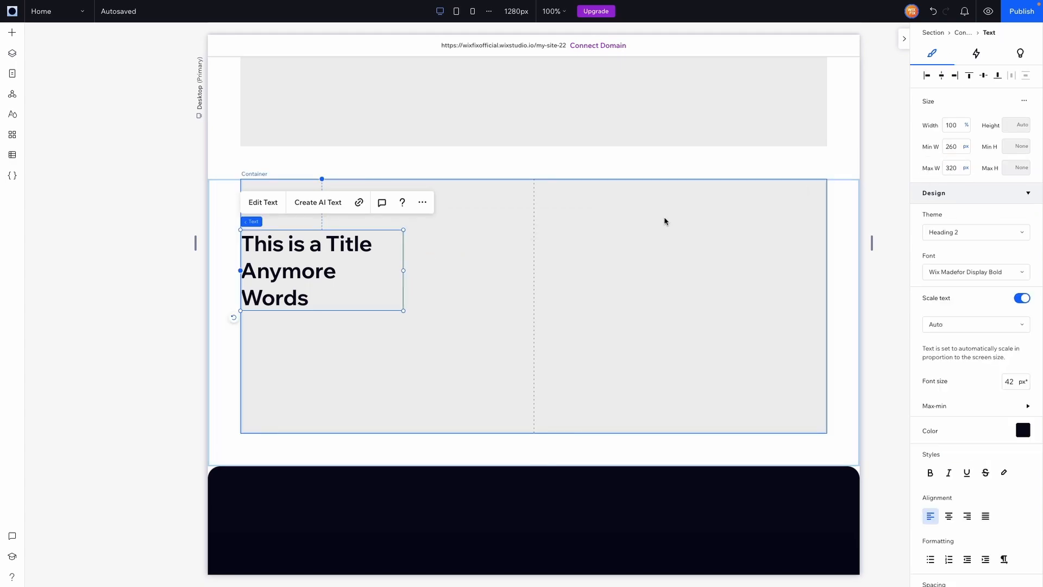
left_click(953, 169)
type("480")
key("Return")
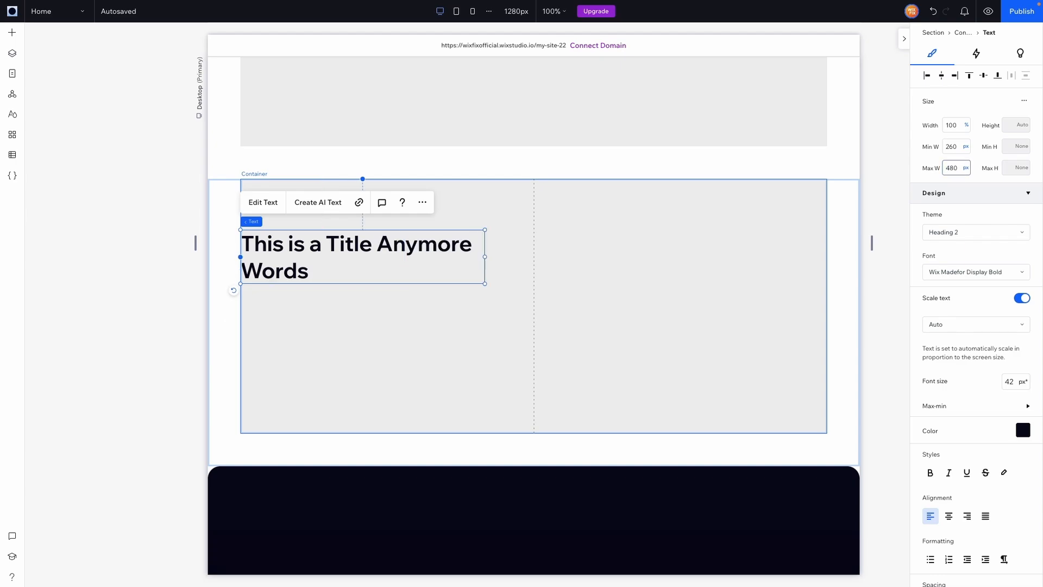
Step: Set the maximum width of the "This is a Title Anymore Words" text to 360 px
left_click(957, 170)
type("360")
key("Return")
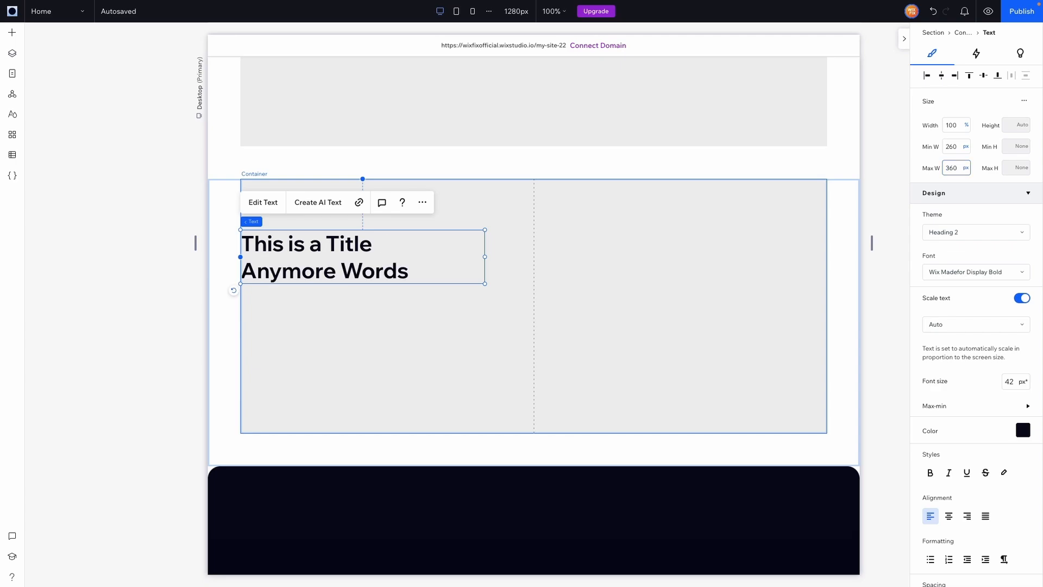
Step: Size the first column of the container holding "This is a Title Anymore Words" by Min content
left_click(494, 325)
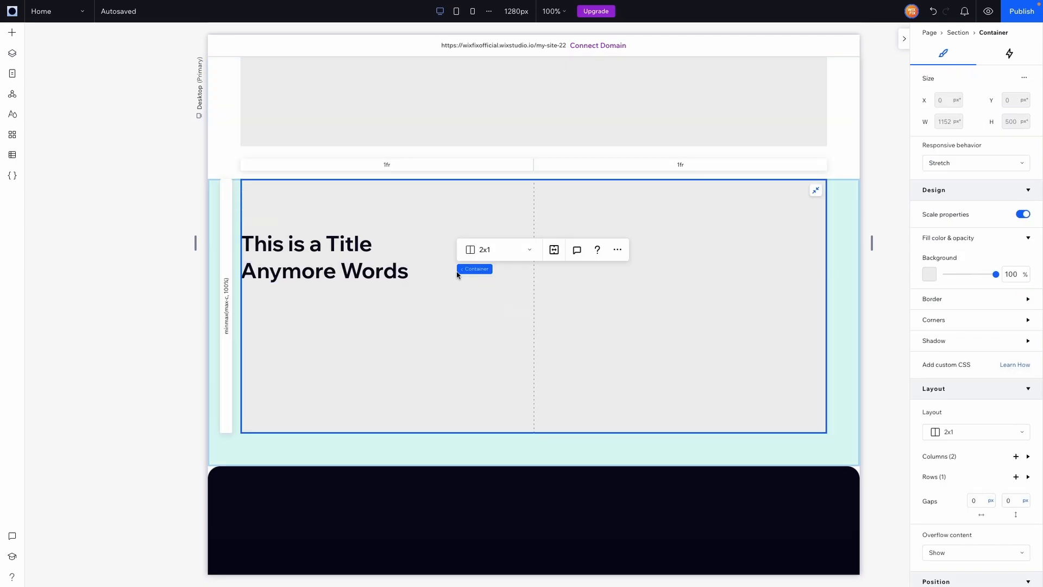
left_click(405, 168)
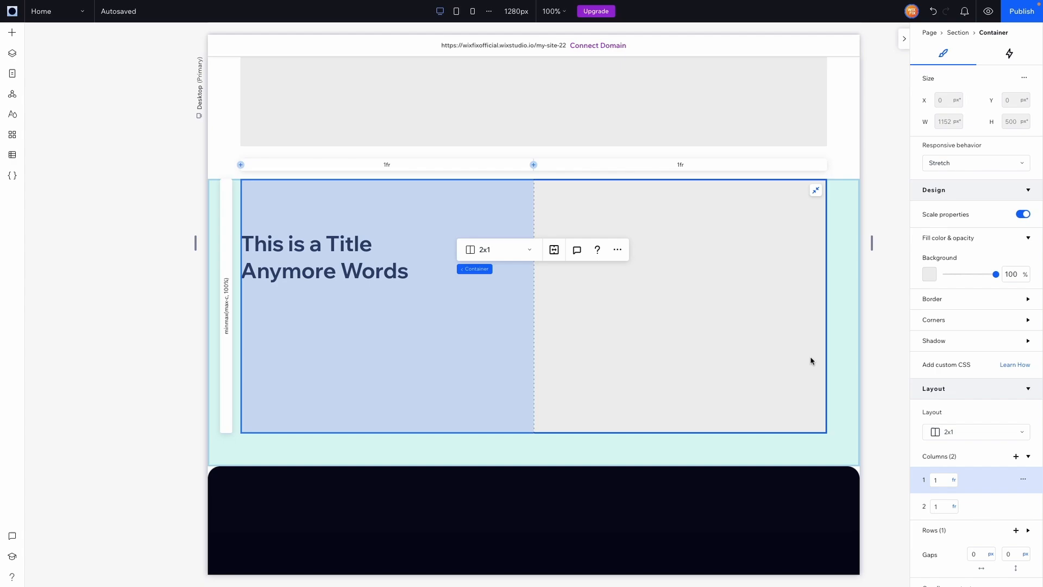
left_click(955, 482)
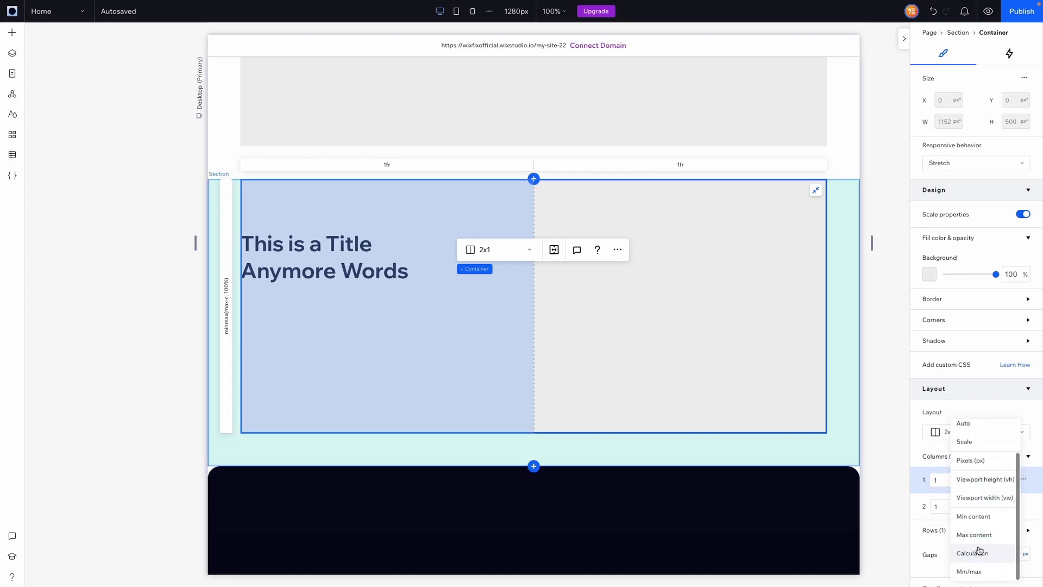
left_click(981, 518)
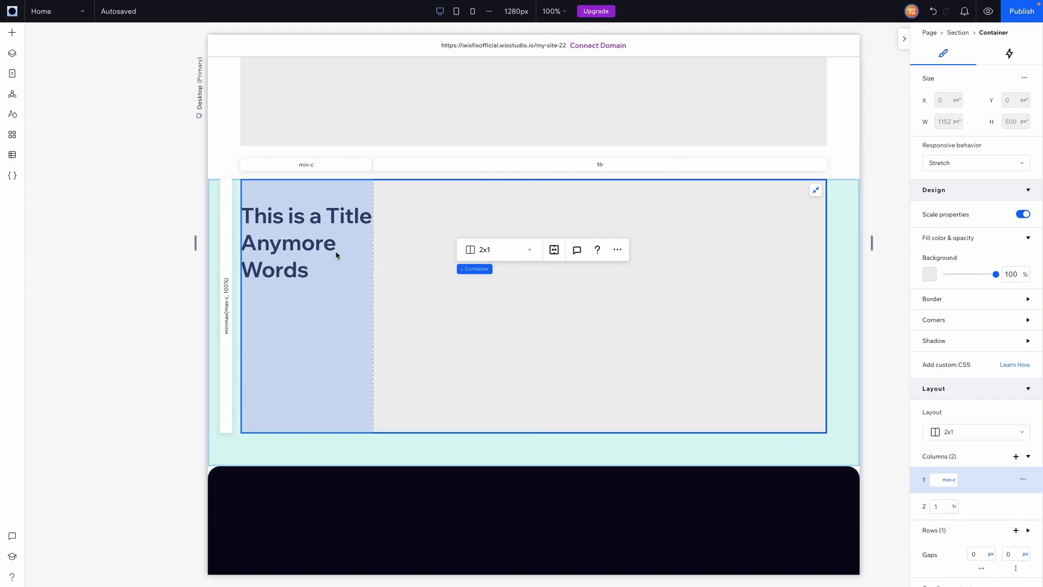
Step: Undo the Min content sizing of the "This is a Title Anymore Words" container's first column and size that column by Max content
left_click(304, 235)
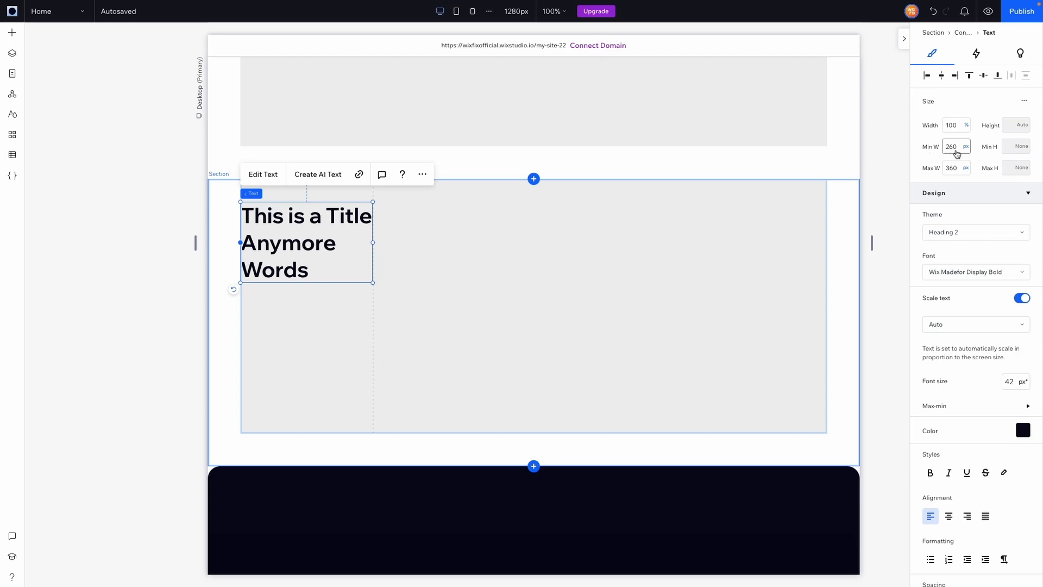
left_click(933, 11)
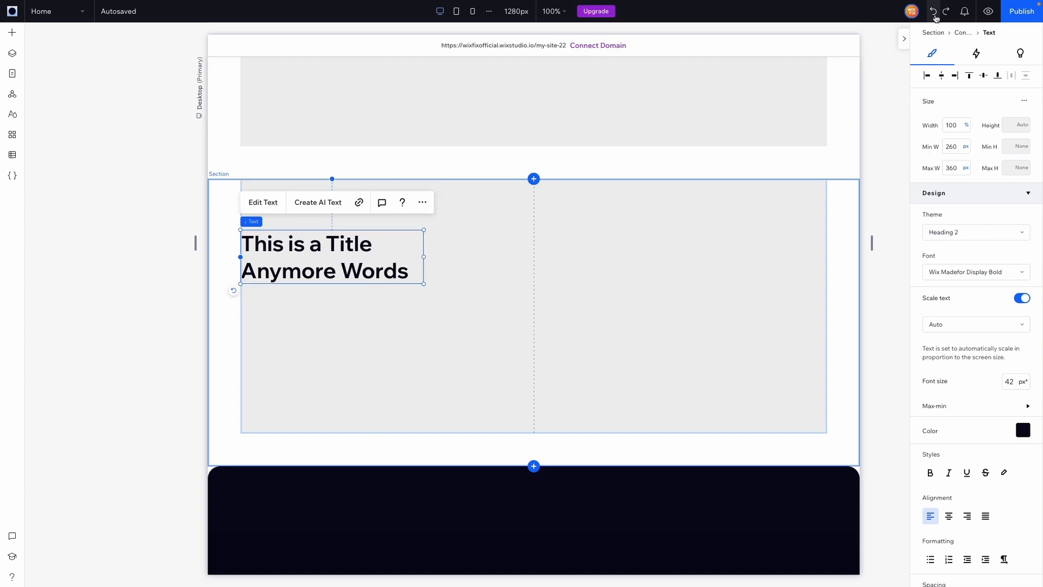
left_click(418, 349)
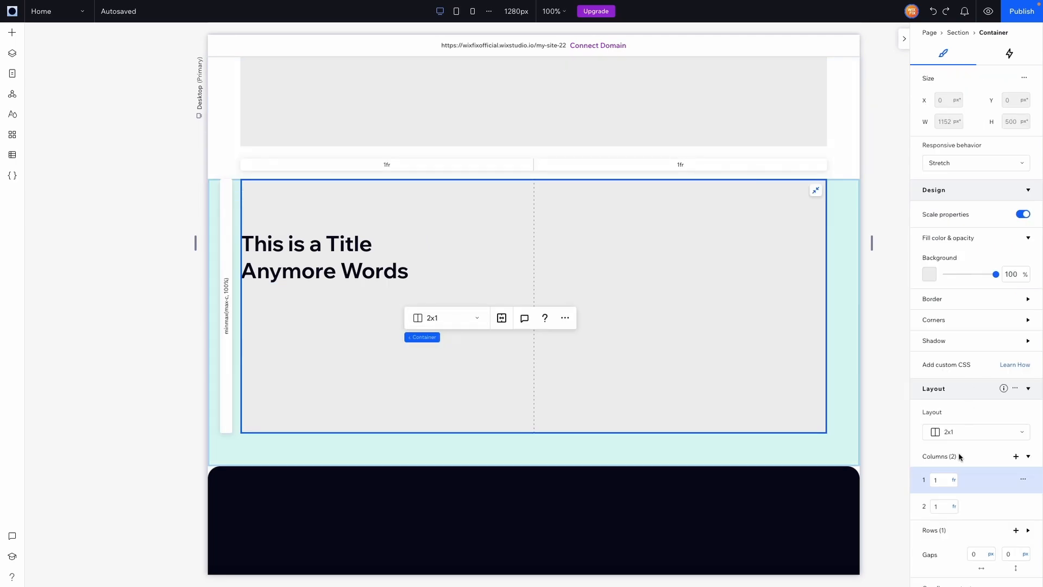
left_click(956, 483)
scroll(987, 534, "down", 2)
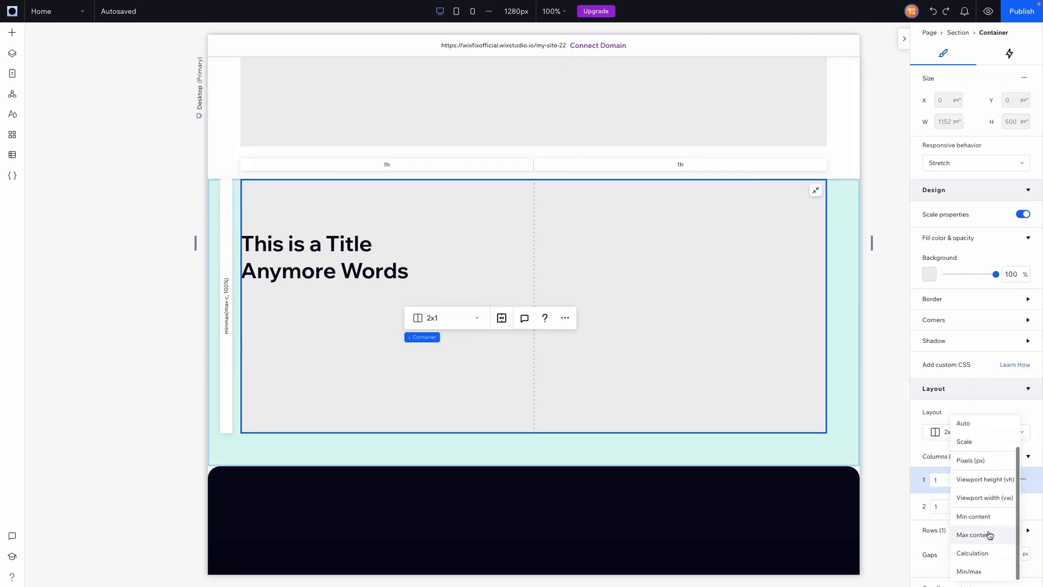
left_click(987, 537)
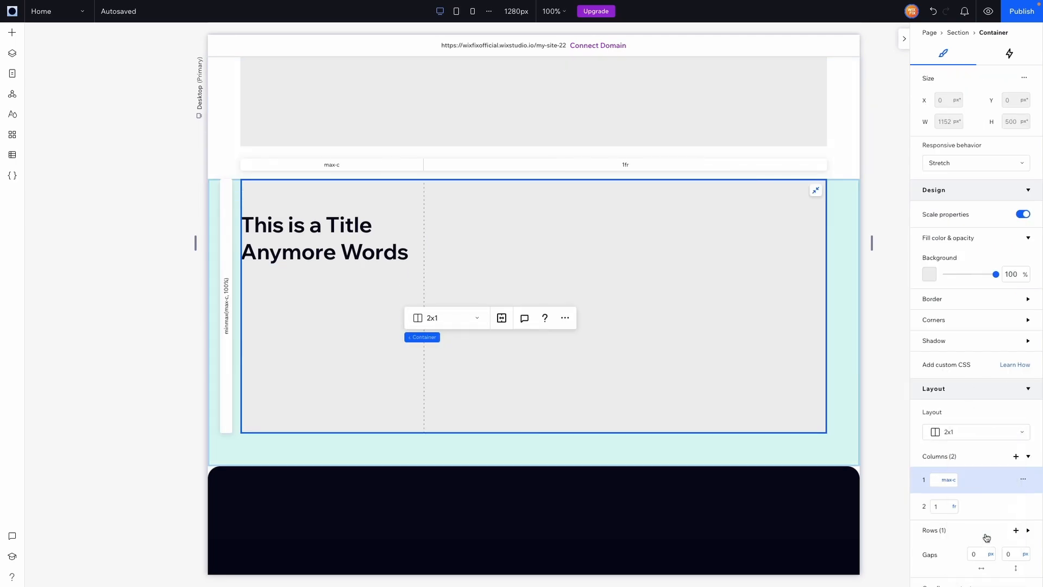
Step: Compare the minimum and maximum width settings and first-column sizing of the "Title 1" and "This is a Title Anymore Words" texts and their containers
left_click(383, 240)
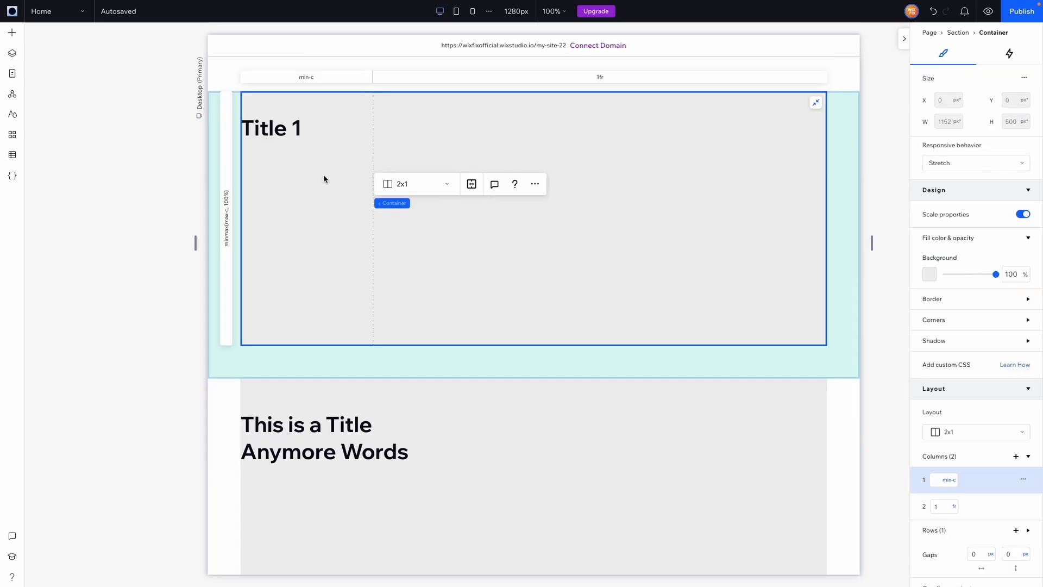
left_click(276, 133)
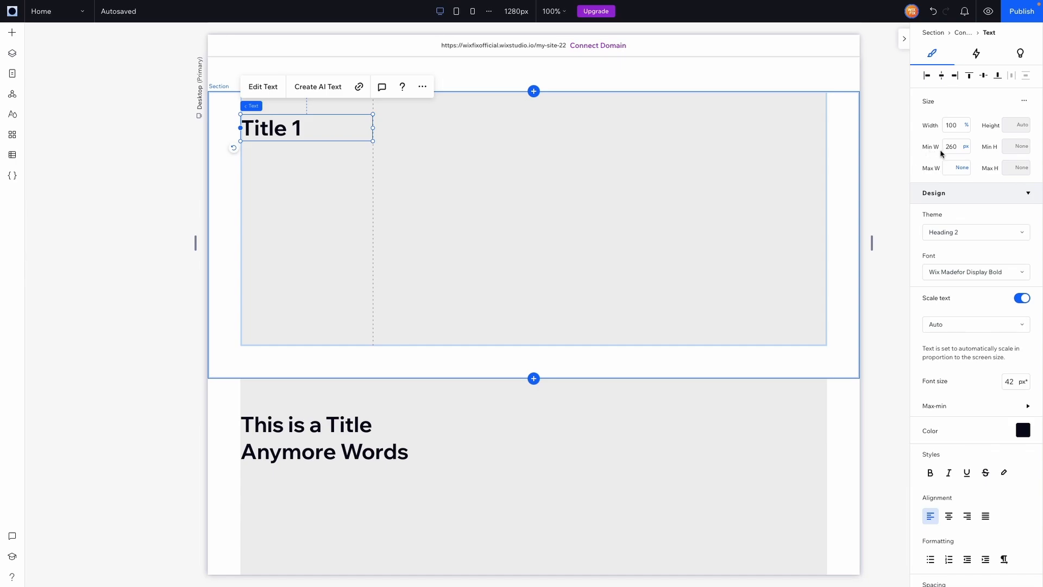
scroll(549, 344, "down", 3)
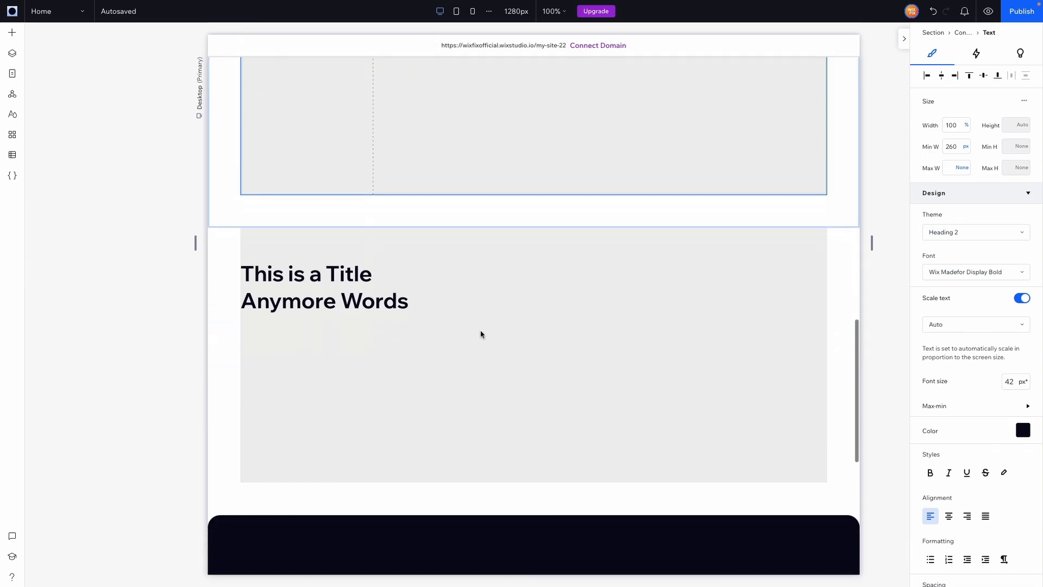
left_click(324, 295)
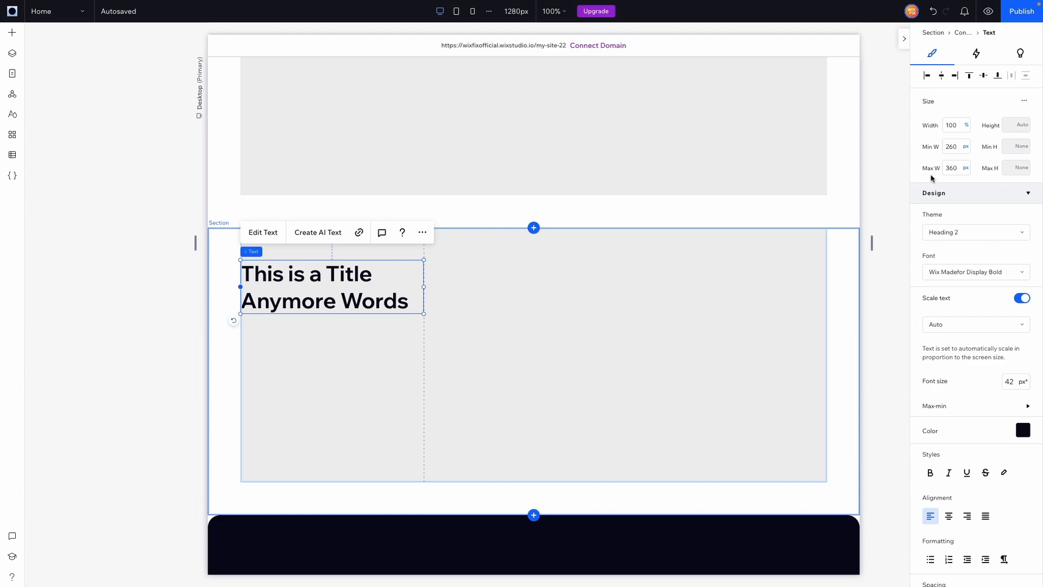
left_click(450, 399)
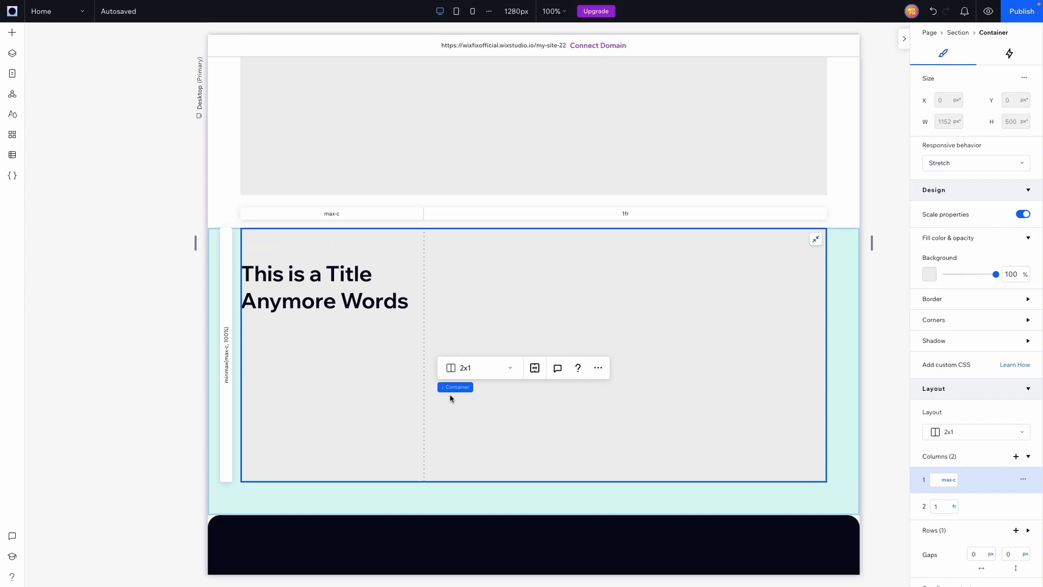
left_click(305, 290)
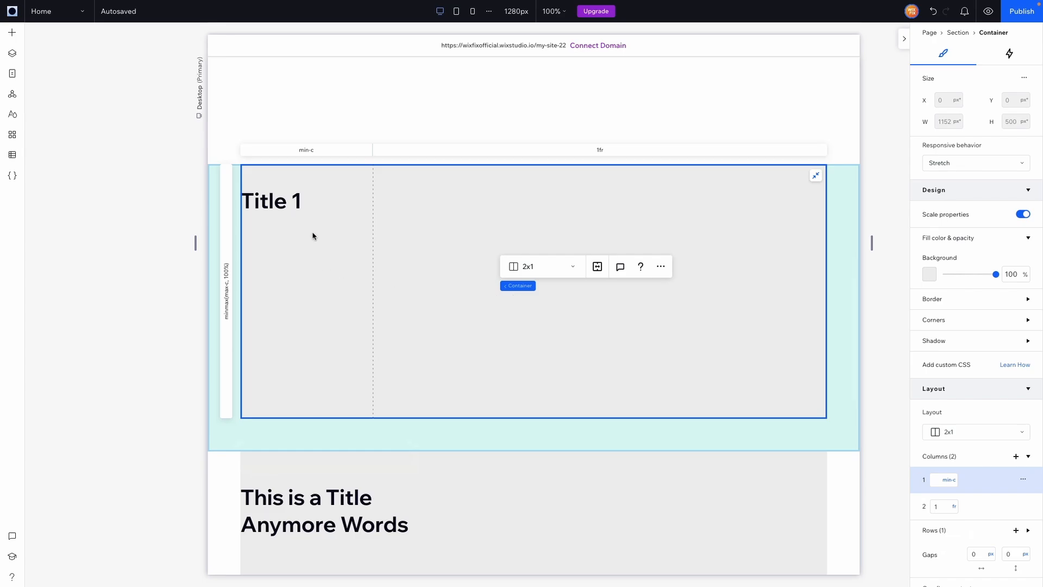
left_click(303, 201)
left_click(327, 262)
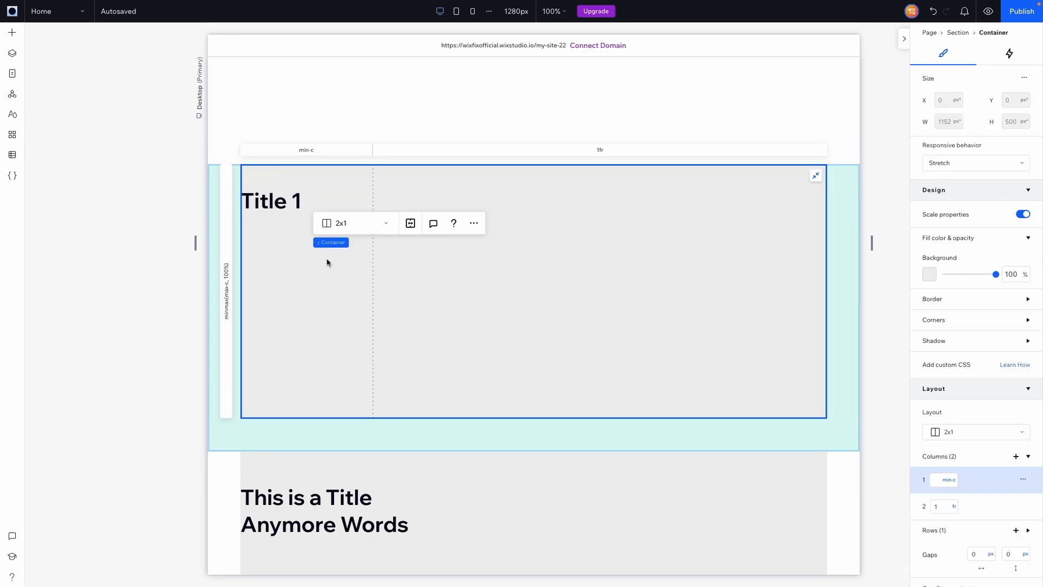
left_click(280, 203)
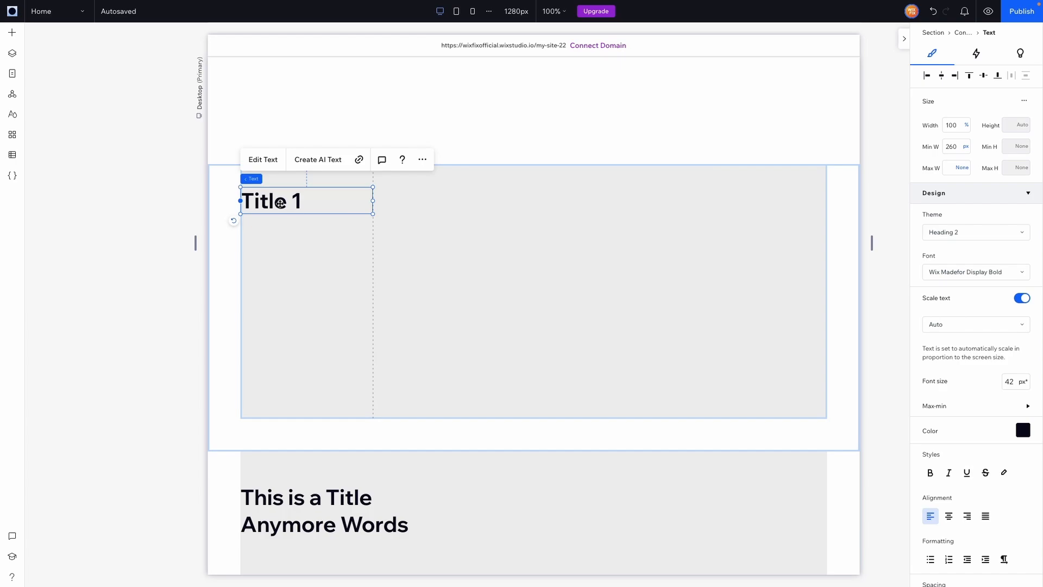
left_click(337, 245)
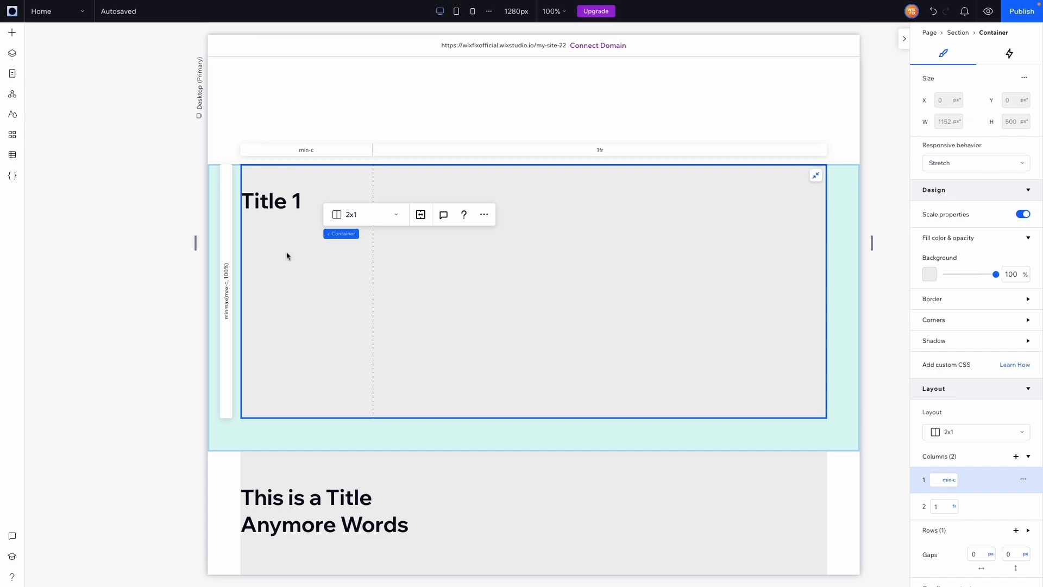
scroll(290, 261, "down", 3)
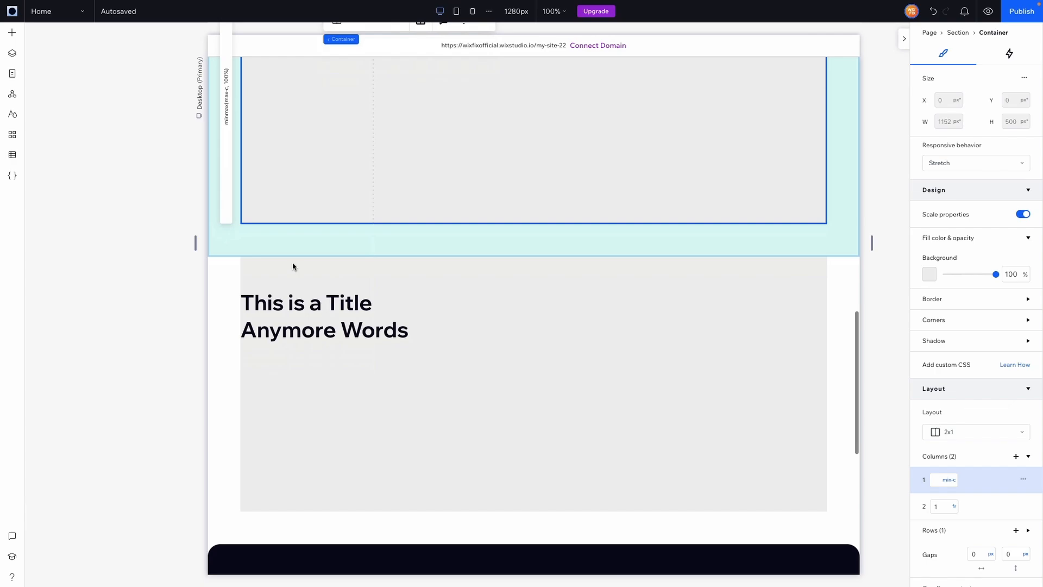
left_click(343, 386)
left_click(298, 318)
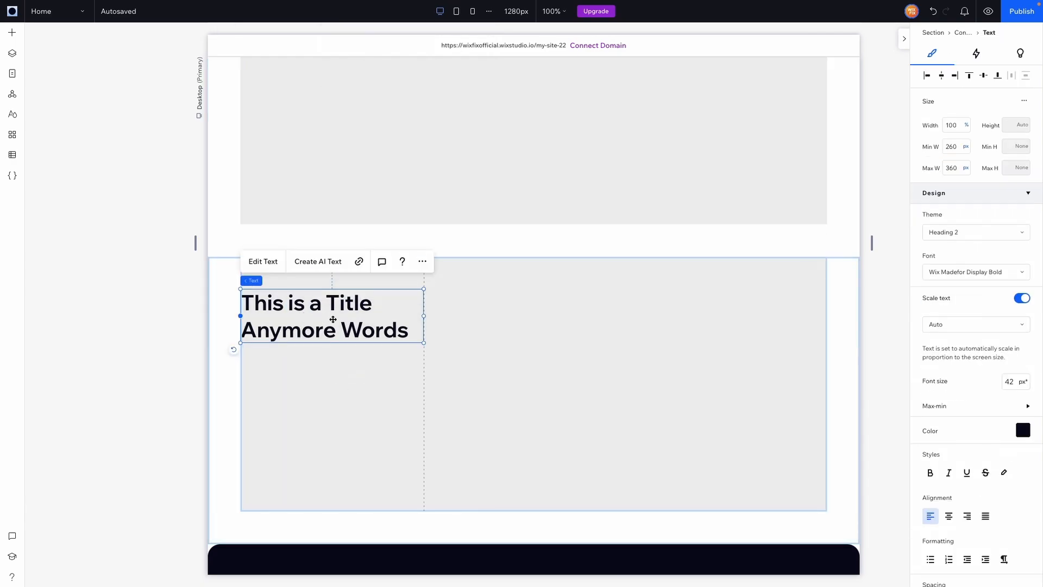